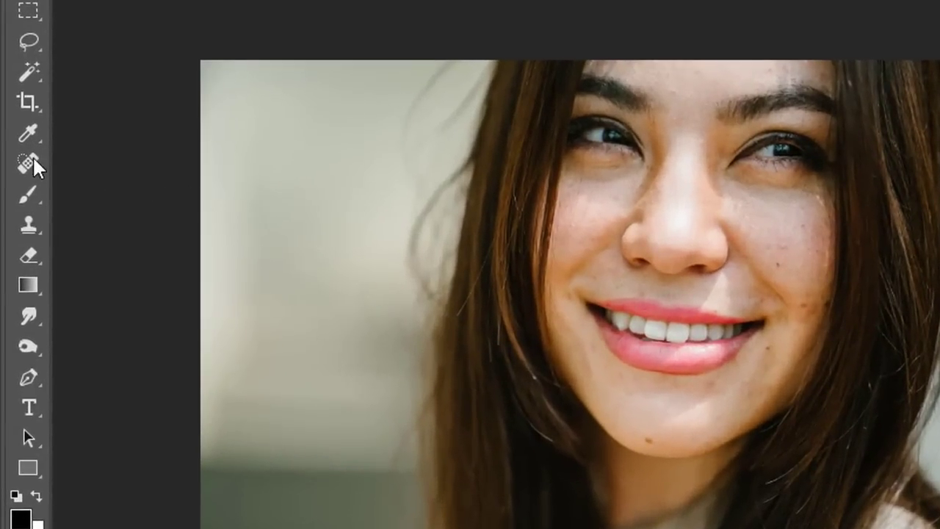
# Step: Swap the Spot Healing Brush for the Healing Brush Tool from the healing tools flyout
pyautogui.rightClick(30, 163)
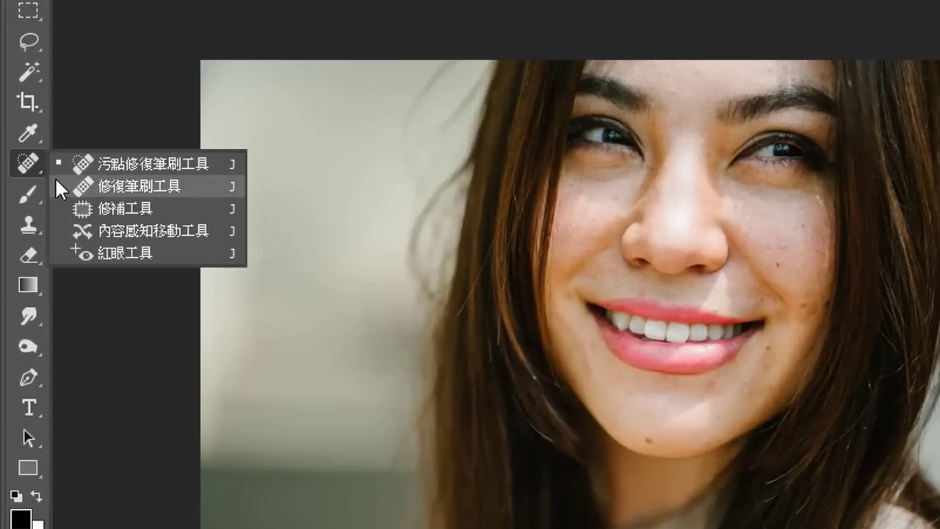
pyautogui.click(55, 184)
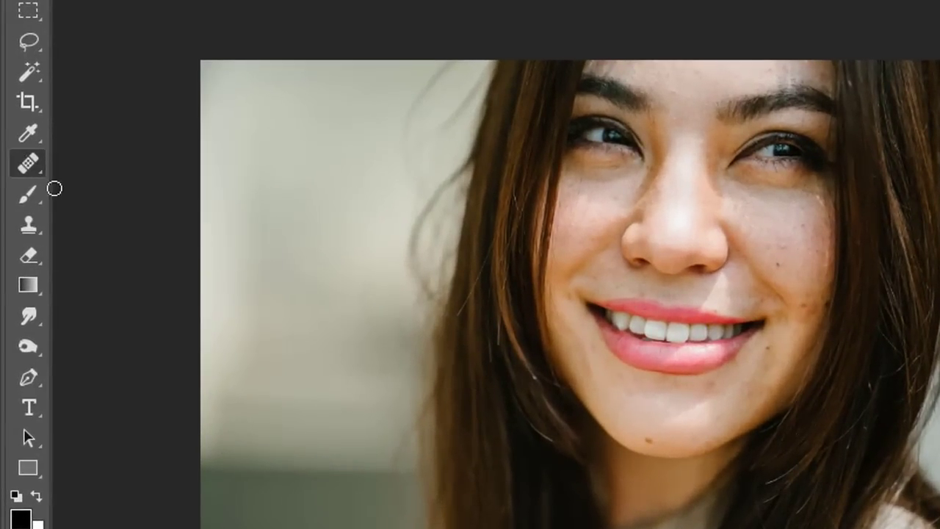
pyautogui.click(32, 218)
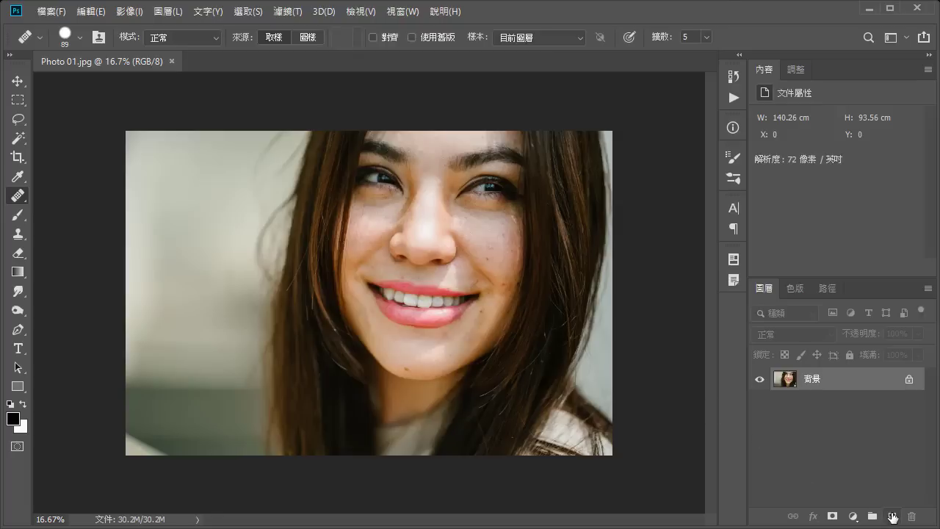
# Step: Add a new empty layer above Background and name it 修復筆刷
pyautogui.click(893, 517)
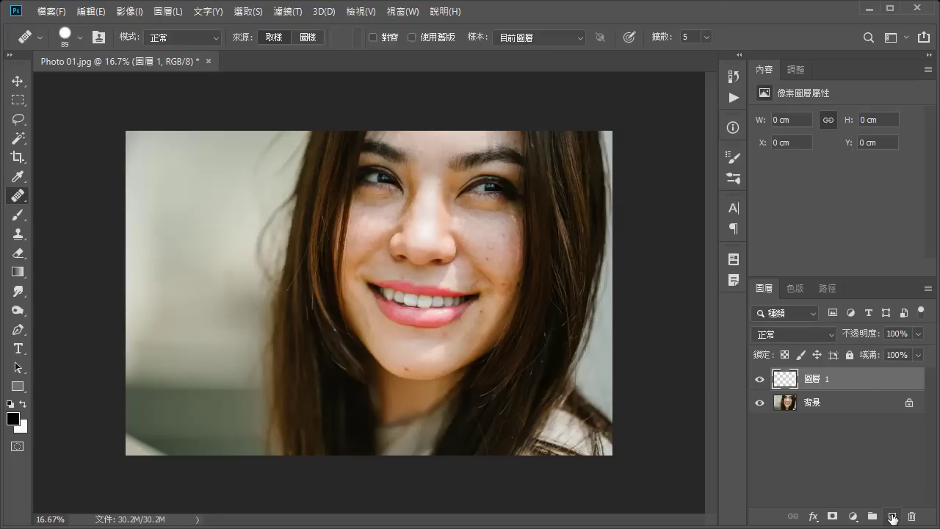
pyautogui.doubleClick(812, 379)
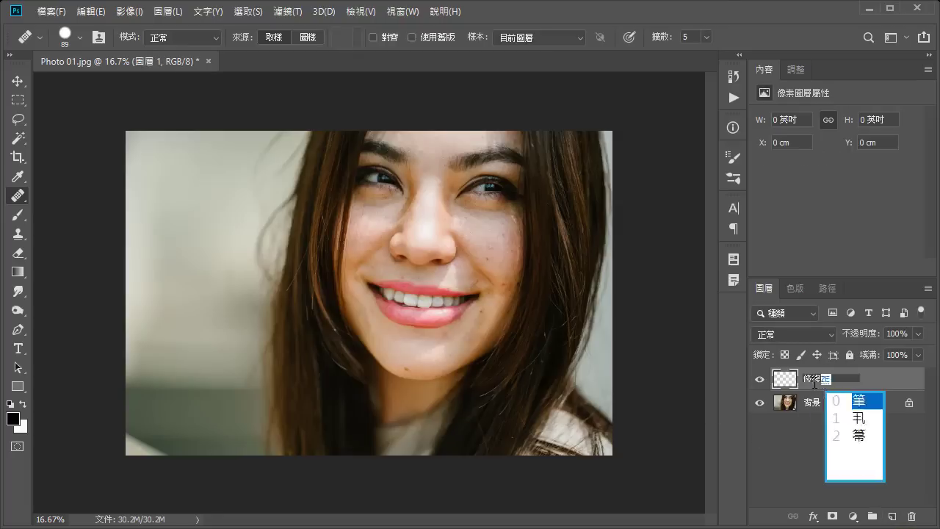
pyautogui.press('Return')
pyautogui.press('Return')
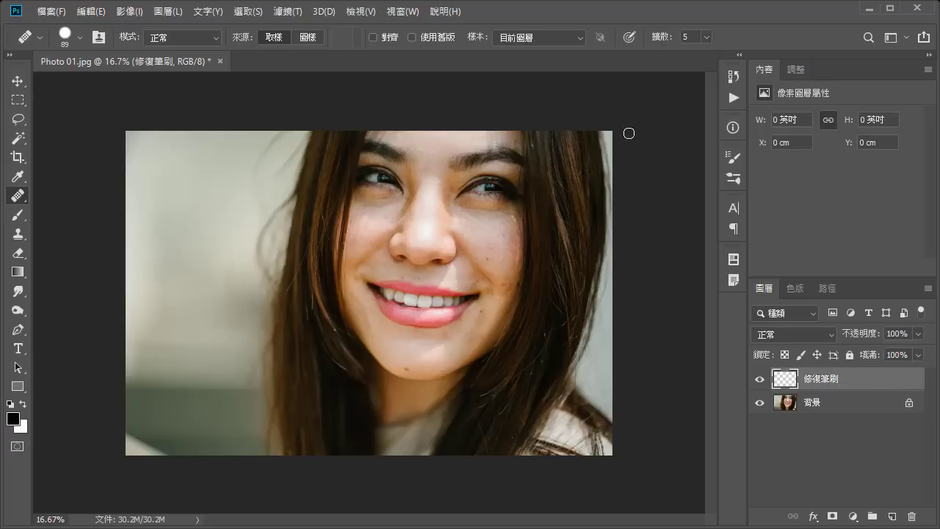
# Step: Set healing Sample to Current & Below and brush to 329 px, 39% hardness
pyautogui.click(578, 38)
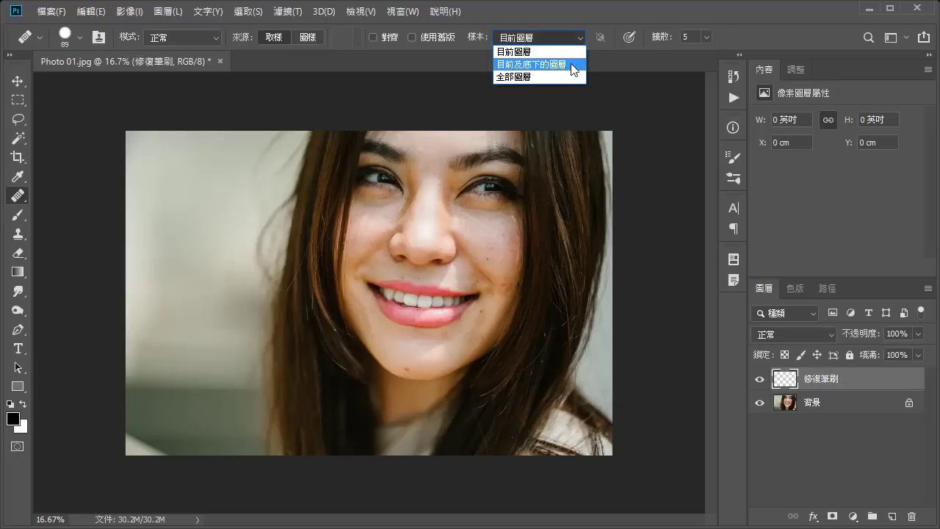
pyautogui.click(572, 65)
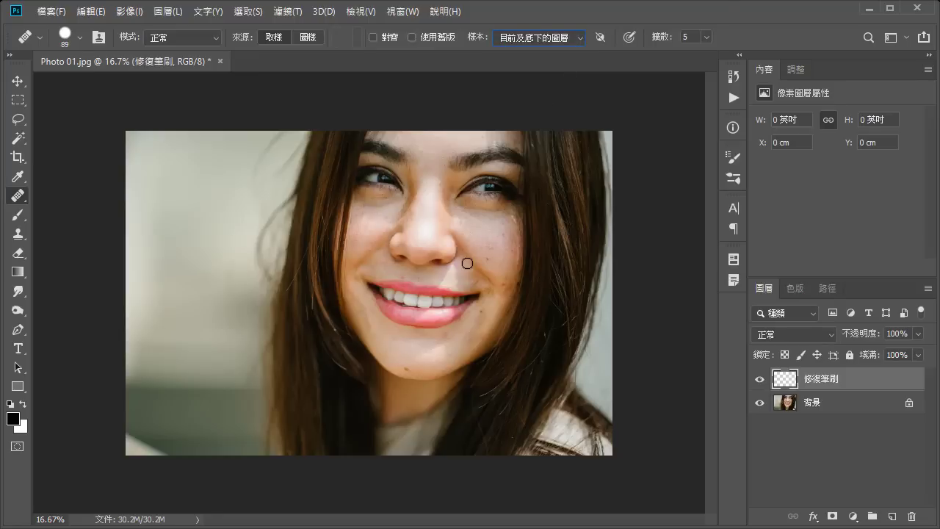
pyautogui.moveTo(467, 263); pyautogui.dragTo(482, 263)
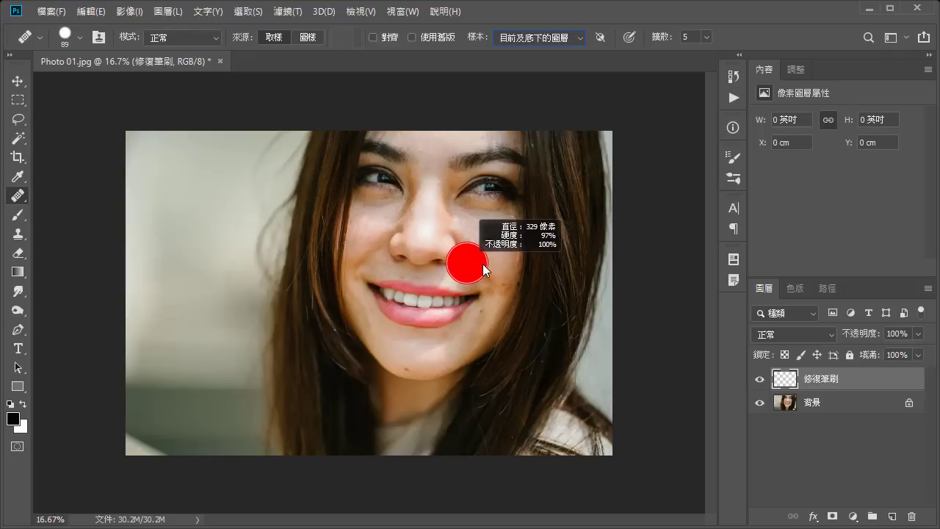
pyautogui.moveTo(482, 263)
pyautogui.mouseDown()
pyautogui.moveTo(486, 95)
pyautogui.moveTo(475, 143)
pyautogui.moveTo(474, 301)
pyautogui.moveTo(486, 119)
pyautogui.mouseUp()
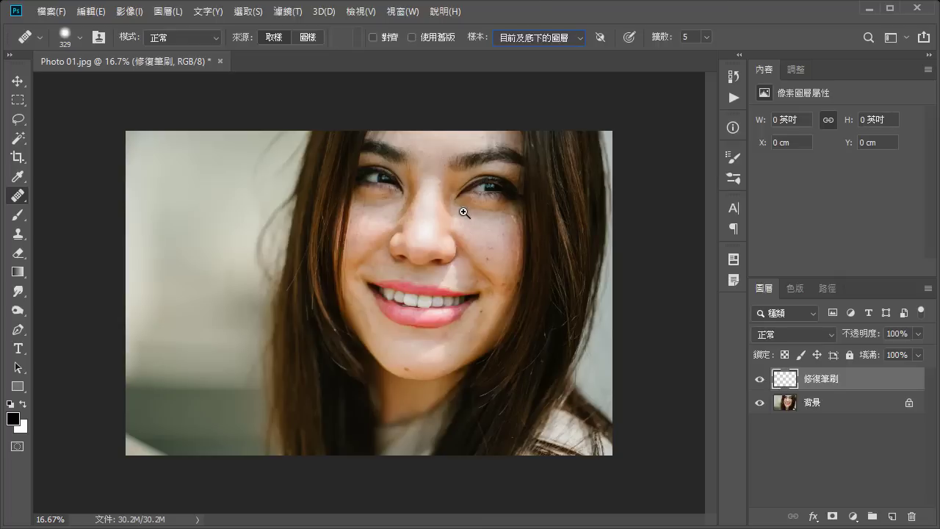
# Step: Heal the shadow under the first eye and the skin beside the nose from sampled cheek skin
pyautogui.moveTo(465, 212)
pyautogui.mouseDown()
pyautogui.moveTo(527, 207)
pyautogui.moveTo(445, 304)
pyautogui.mouseUp()
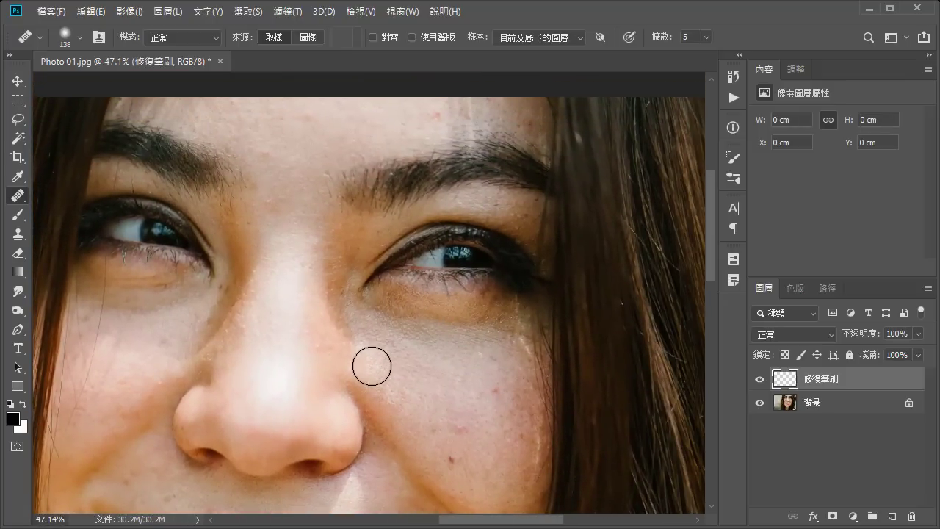
pyautogui.keyDown('alt'); pyautogui.click(370, 365); pyautogui.keyUp('alt')
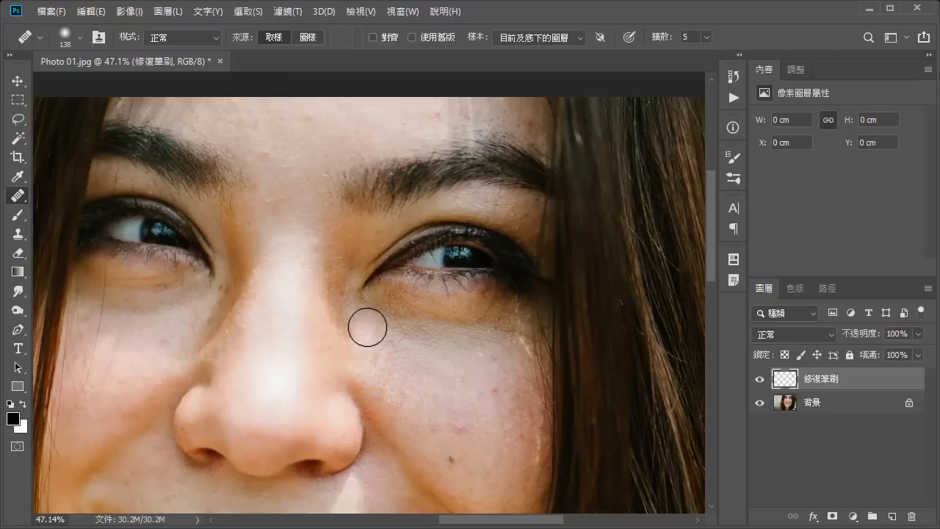
pyautogui.moveTo(372, 312)
pyautogui.mouseDown()
pyautogui.moveTo(445, 321)
pyautogui.moveTo(497, 310)
pyautogui.mouseUp()
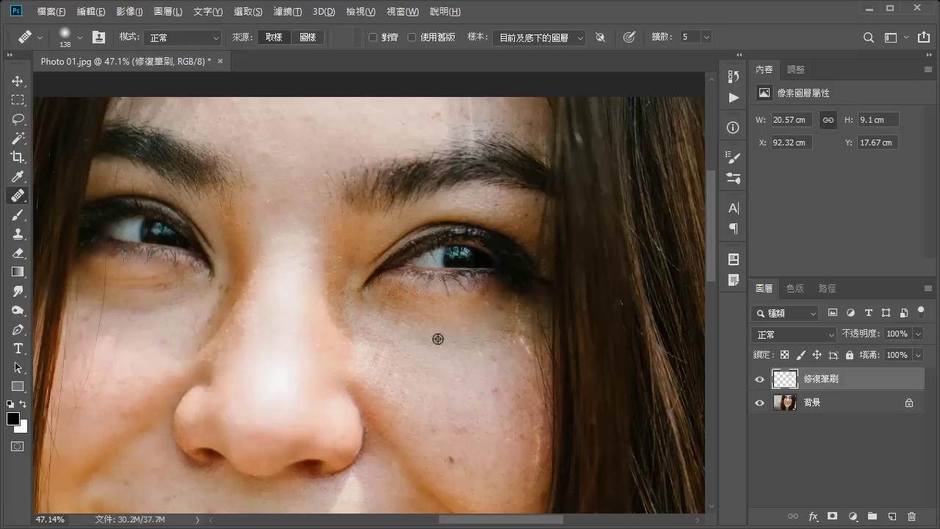
pyautogui.keyDown('alt'); pyautogui.click(391, 361); pyautogui.keyUp('alt')
pyautogui.moveTo(345, 253)
pyautogui.mouseDown()
pyautogui.moveTo(335, 300)
pyautogui.moveTo(359, 338)
pyautogui.mouseUp()
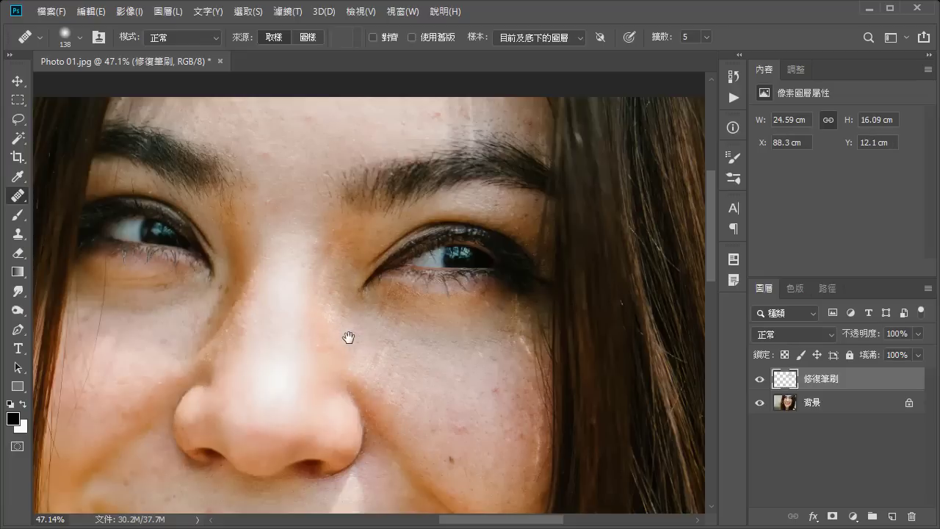
# Step: Lighten the other eye's dark circle and heal beside the nose bridge and the cheek below
pyautogui.moveTo(282, 326); pyautogui.dragTo(498, 319)
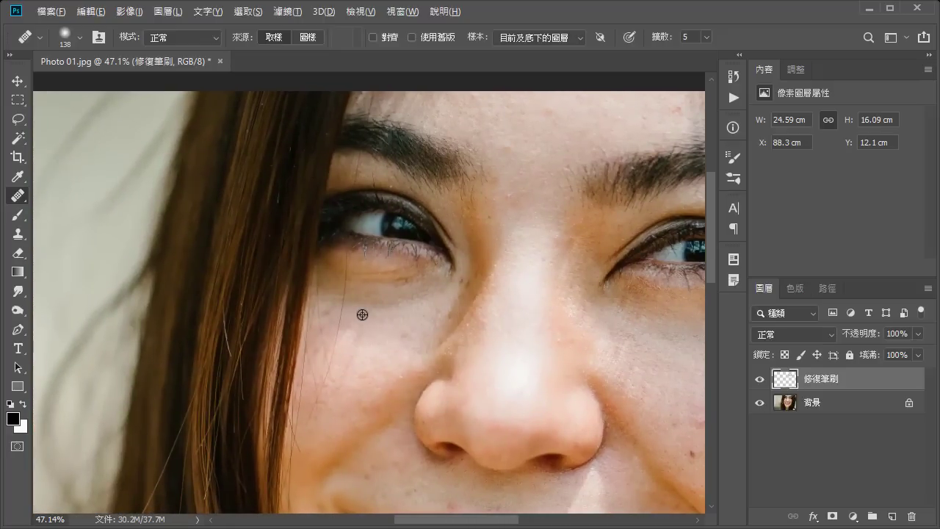
pyautogui.keyDown('alt'); pyautogui.click(362, 314); pyautogui.keyUp('alt')
pyautogui.moveTo(367, 279); pyautogui.dragTo(403, 303)
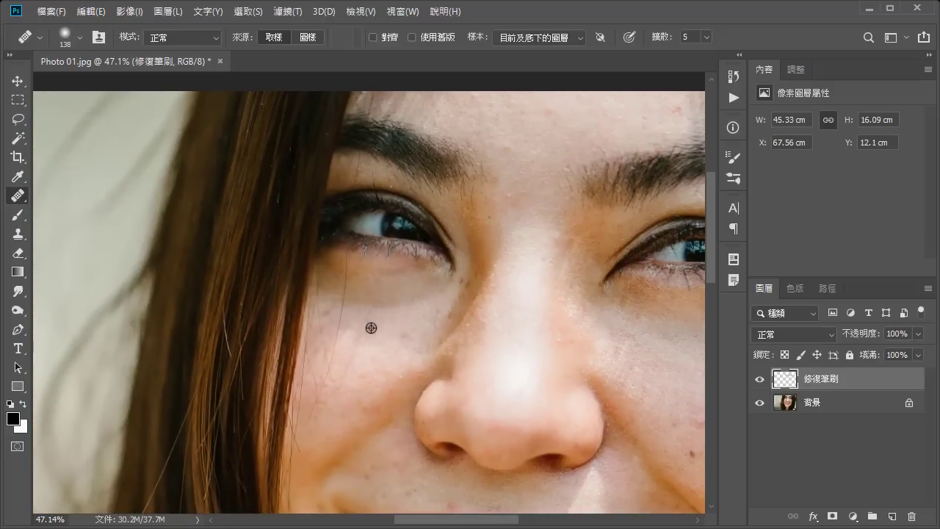
pyautogui.press(']')
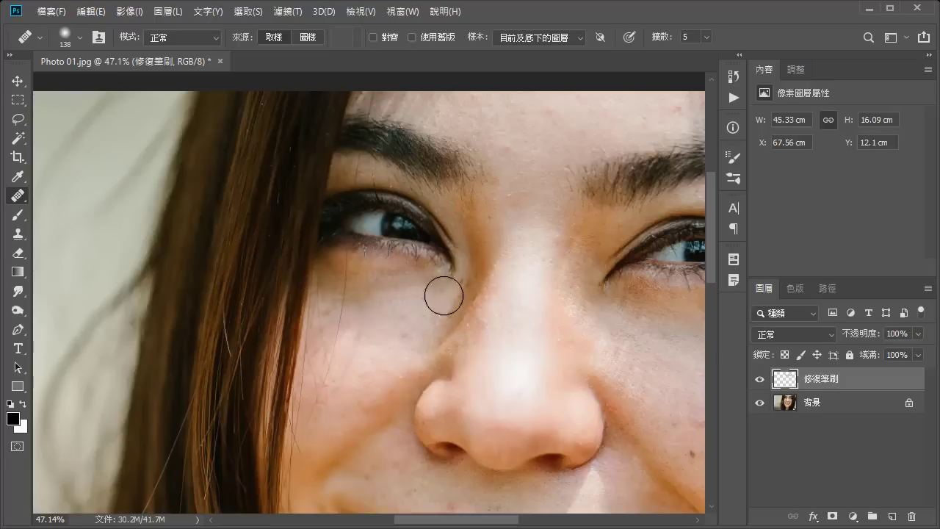
pyautogui.moveTo(443, 294)
pyautogui.mouseDown()
pyautogui.moveTo(489, 252)
pyautogui.moveTo(435, 323)
pyautogui.moveTo(433, 221)
pyautogui.mouseUp()
pyautogui.press('[')
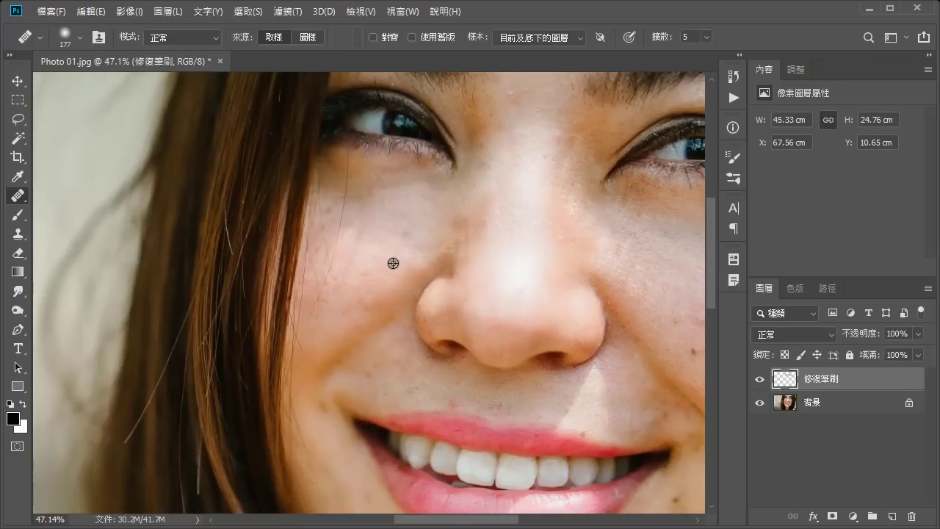
pyautogui.moveTo(381, 306); pyautogui.dragTo(321, 371)
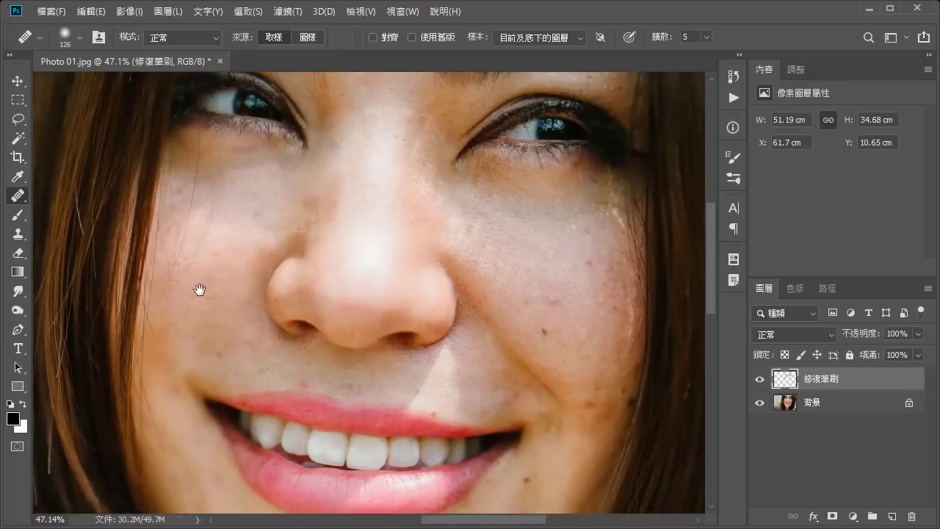
# Step: Smooth the other cheek beside the nose with a resized healing brush
pyautogui.moveTo(412, 304); pyautogui.dragTo(199, 287)
pyautogui.press('[')
pyautogui.press('[')
pyautogui.press('[')
pyautogui.press(']')
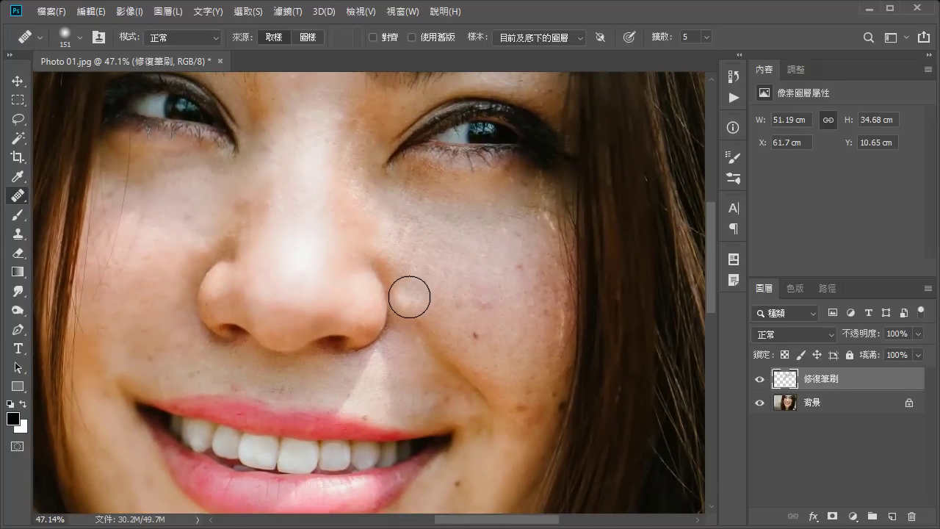
pyautogui.moveTo(411, 293)
pyautogui.mouseDown()
pyautogui.moveTo(433, 331)
pyautogui.moveTo(497, 389)
pyautogui.mouseUp()
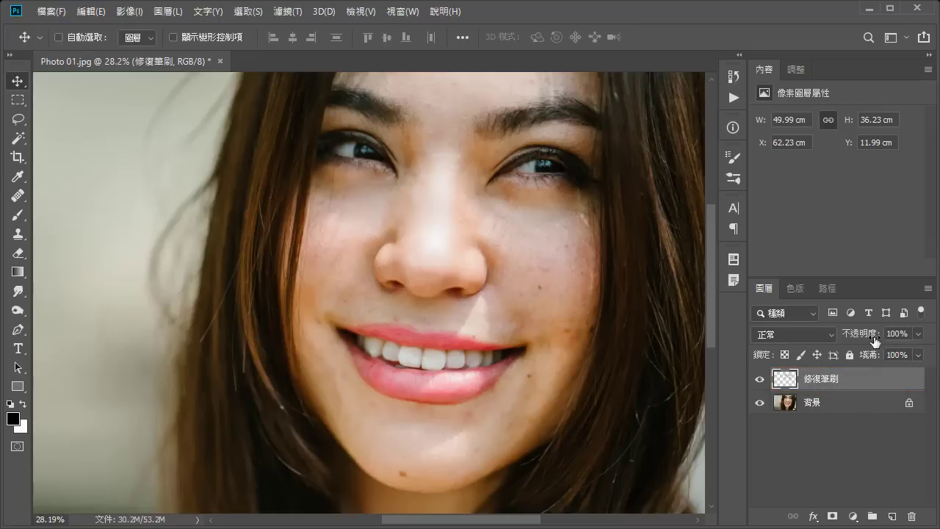
# Step: Lower the 修復筆刷 layer to 75% opacity and select the Spot Healing Brush Tool
pyautogui.moveTo(876, 339)
pyautogui.mouseDown()
pyautogui.moveTo(830, 339)
pyautogui.moveTo(854, 345)
pyautogui.mouseUp()
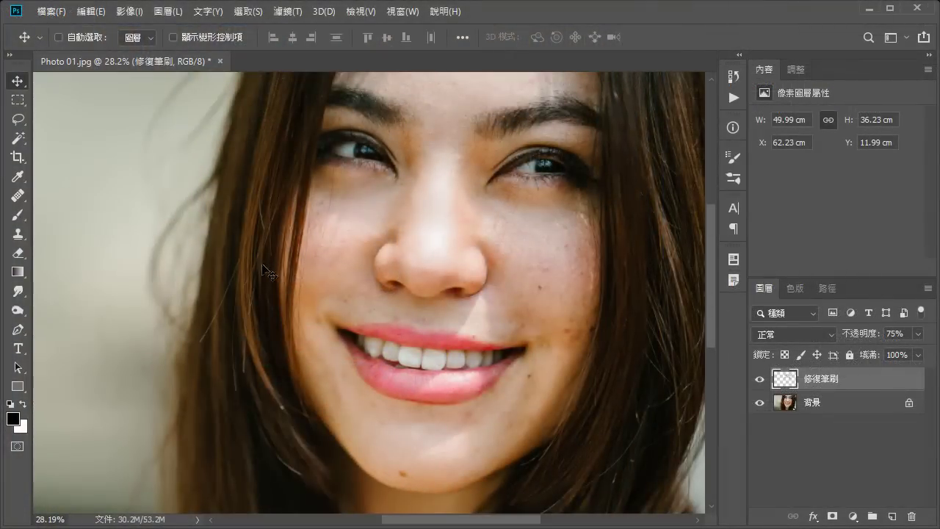
pyautogui.click(22, 195)
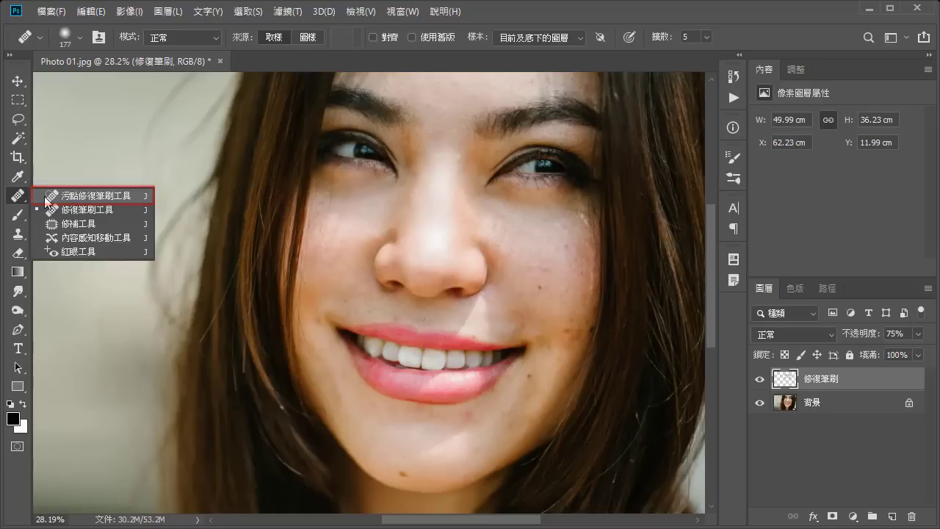
pyautogui.click(47, 198)
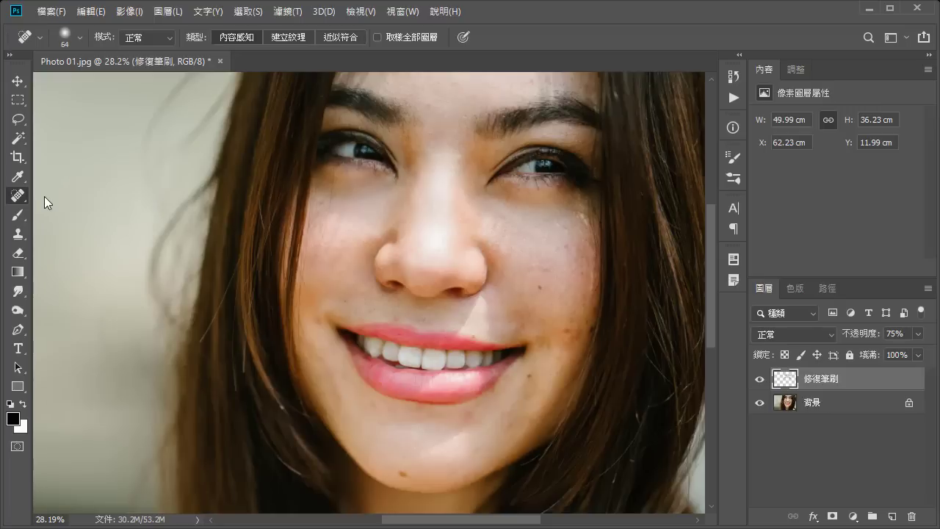
# Step: On a new layer, spot-heal the moles on the chin, beside the mouth corner and on the cheek
pyautogui.click(892, 516)
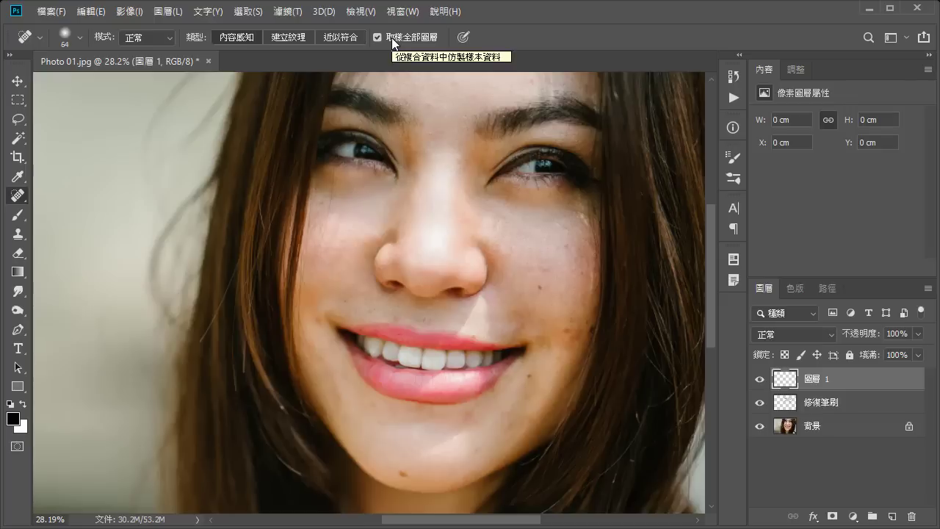
pyautogui.moveTo(419, 399)
pyautogui.mouseDown()
pyautogui.moveTo(431, 363)
pyautogui.moveTo(456, 369)
pyautogui.moveTo(248, 422)
pyautogui.mouseUp()
pyautogui.click(401, 377)
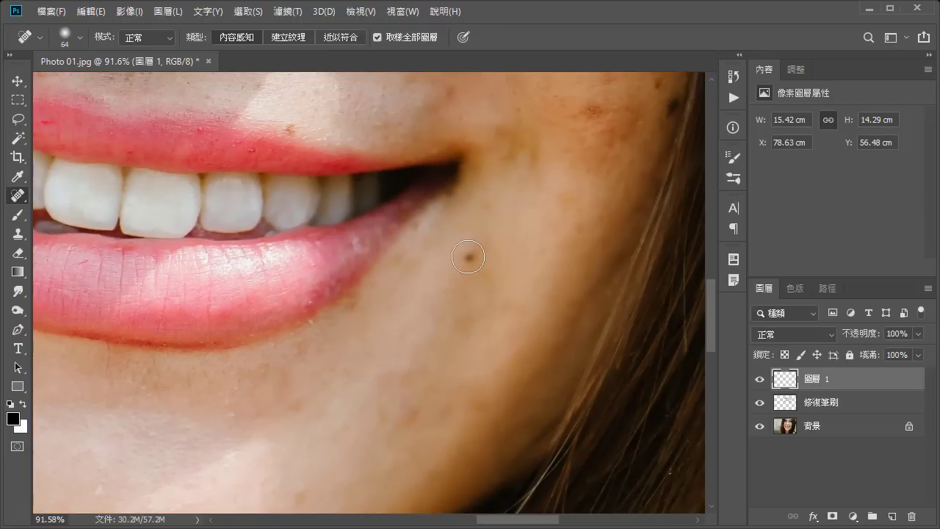
pyautogui.click(468, 257)
pyautogui.moveTo(499, 190)
pyautogui.mouseDown()
pyautogui.moveTo(503, 245)
pyautogui.moveTo(444, 356)
pyautogui.mouseUp()
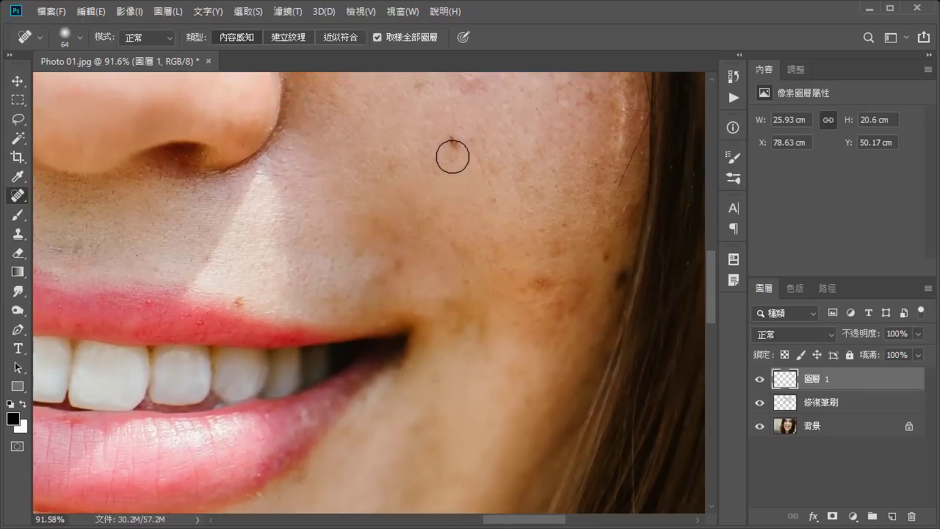
pyautogui.click(450, 144)
pyautogui.moveTo(621, 272); pyautogui.dragTo(617, 279)
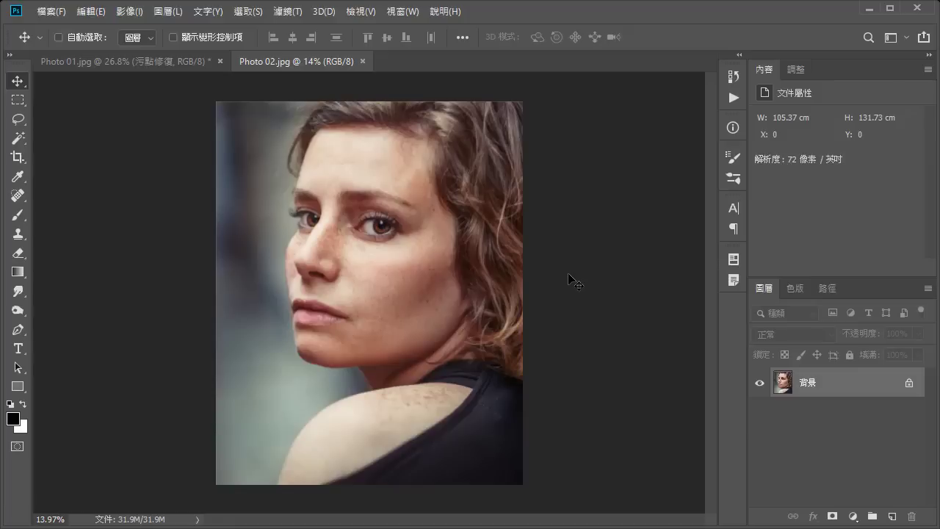
# Step: Duplicate the Background layer and give the 背景 拷貝 copy a 30.4-pixel Gaussian Blur
pyautogui.moveTo(835, 390); pyautogui.dragTo(891, 516)
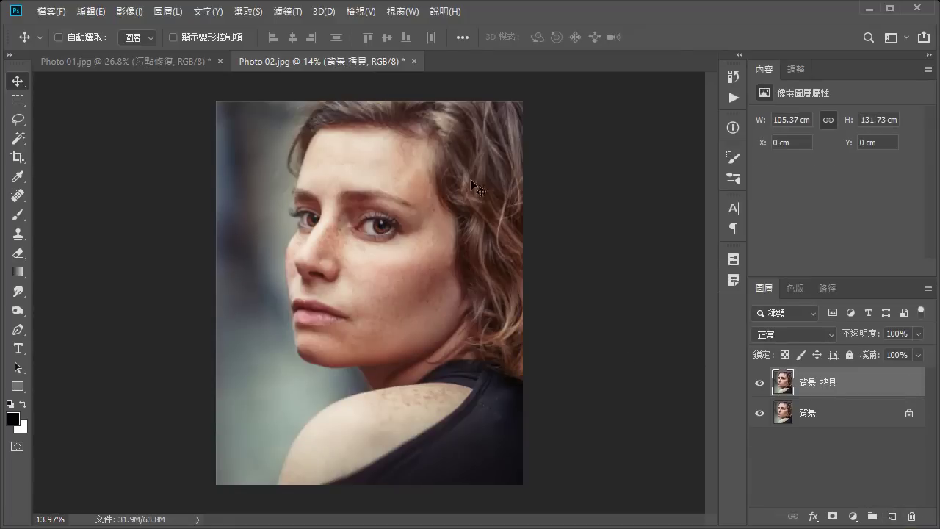
pyautogui.click(287, 12)
pyautogui.moveTo(292, 248)
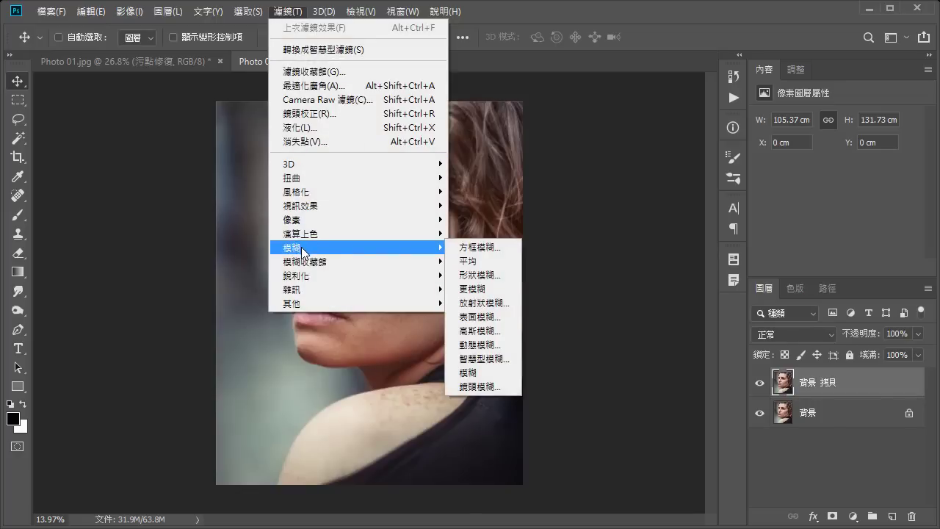
pyautogui.click(477, 332)
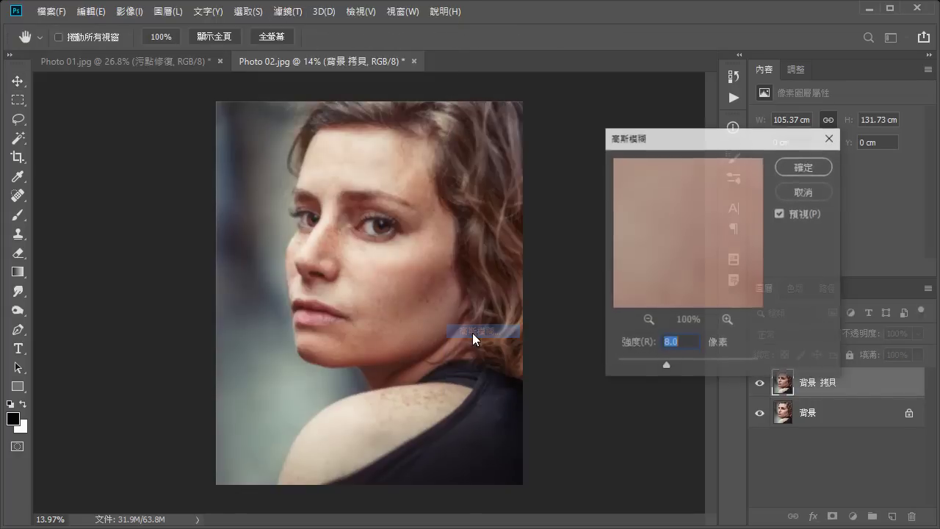
pyautogui.moveTo(667, 366); pyautogui.dragTo(684, 365)
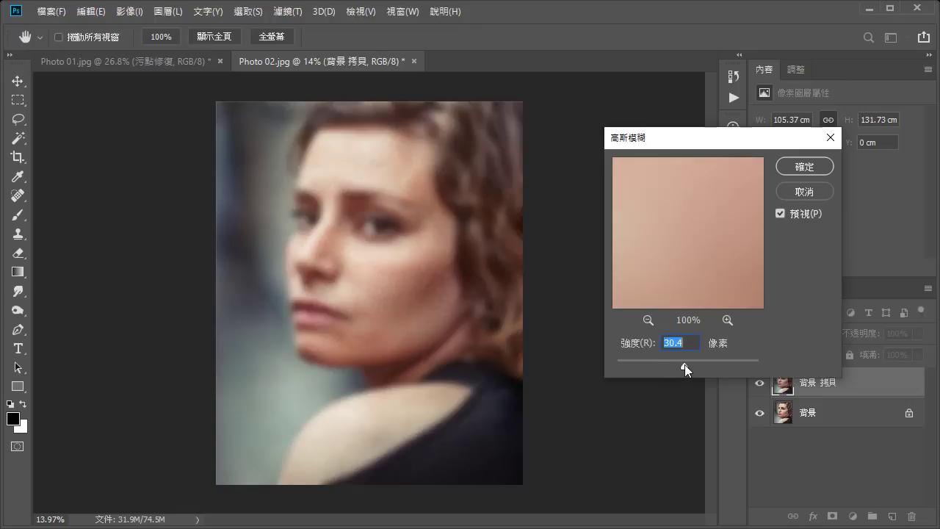
pyautogui.click(790, 168)
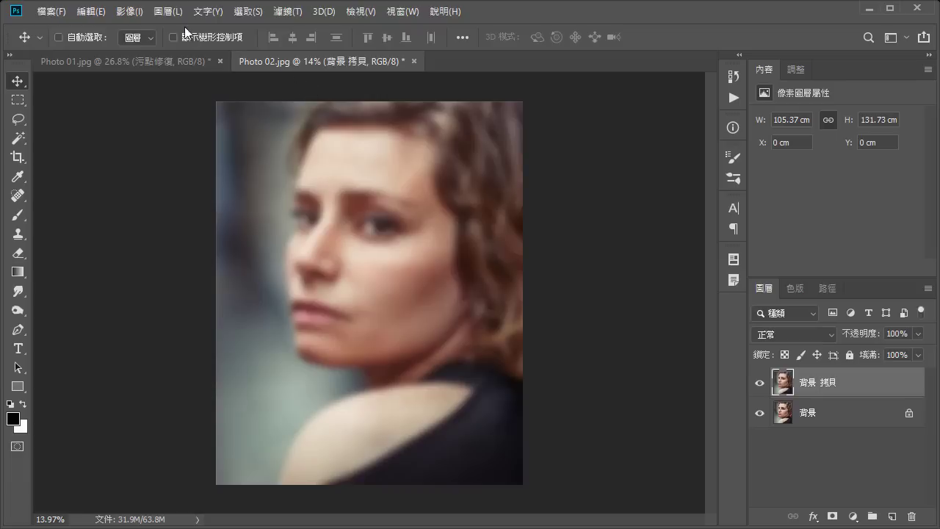
pyautogui.click(171, 13)
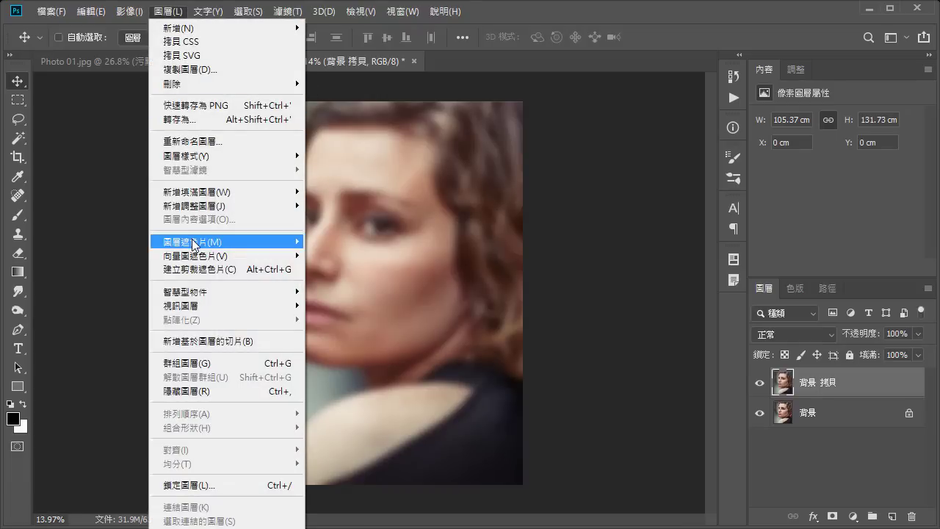
pyautogui.moveTo(193, 242)
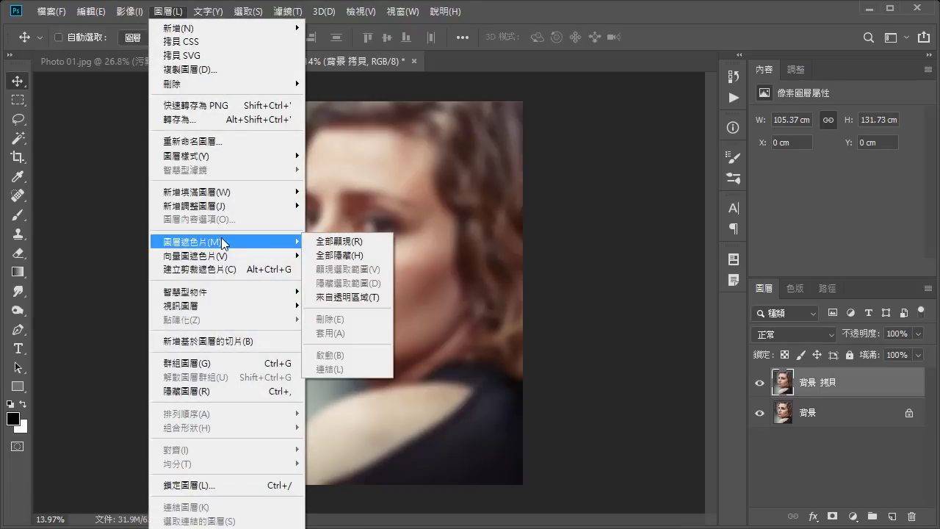
# Step: Mask the blurred copy with Hide All and paint the blur back over the face skin in white
pyautogui.click(309, 257)
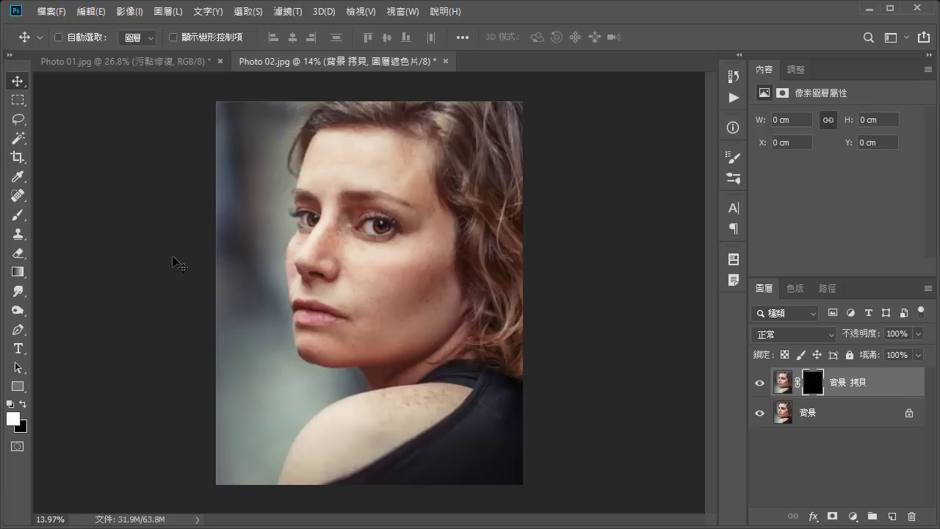
pyautogui.click(24, 216)
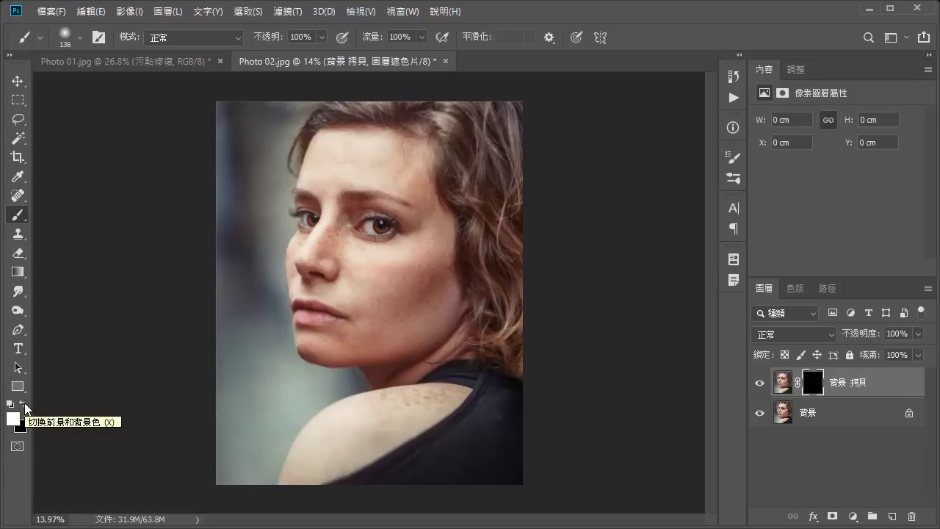
pyautogui.keyDown('alt'); pyautogui.rightClick(388, 269); pyautogui.keyUp('alt')
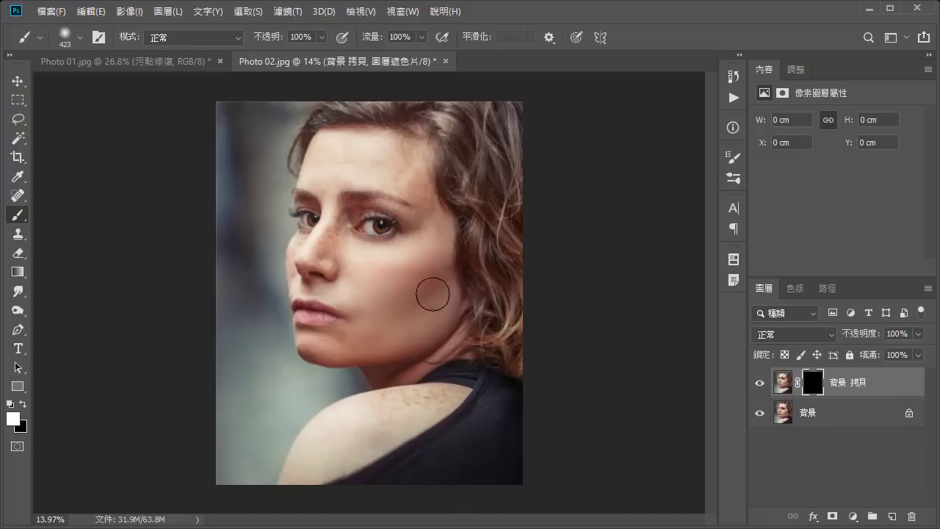
pyautogui.moveTo(433, 294)
pyautogui.mouseDown()
pyautogui.moveTo(440, 220)
pyautogui.moveTo(315, 179)
pyautogui.moveTo(321, 235)
pyautogui.moveTo(331, 239)
pyautogui.mouseUp()
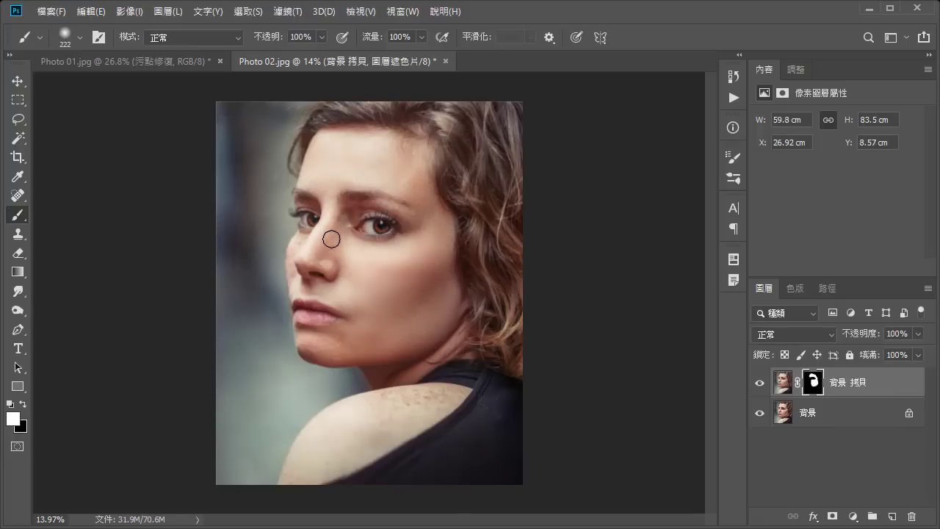
pyautogui.moveTo(307, 348)
pyautogui.mouseDown()
pyautogui.moveTo(333, 342)
pyautogui.moveTo(308, 337)
pyautogui.mouseUp()
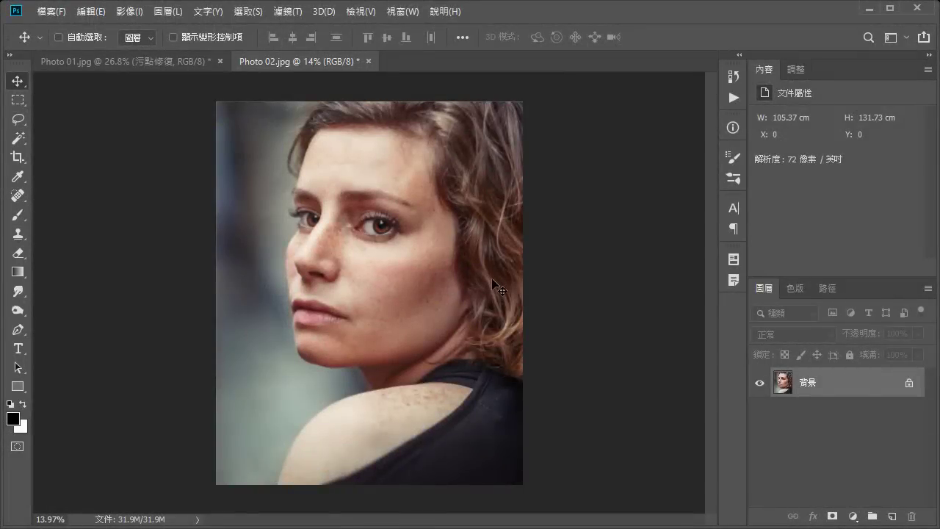
# Step: Apply Surface Blur with radius 49 and threshold 15 to the photo
pyautogui.click(289, 12)
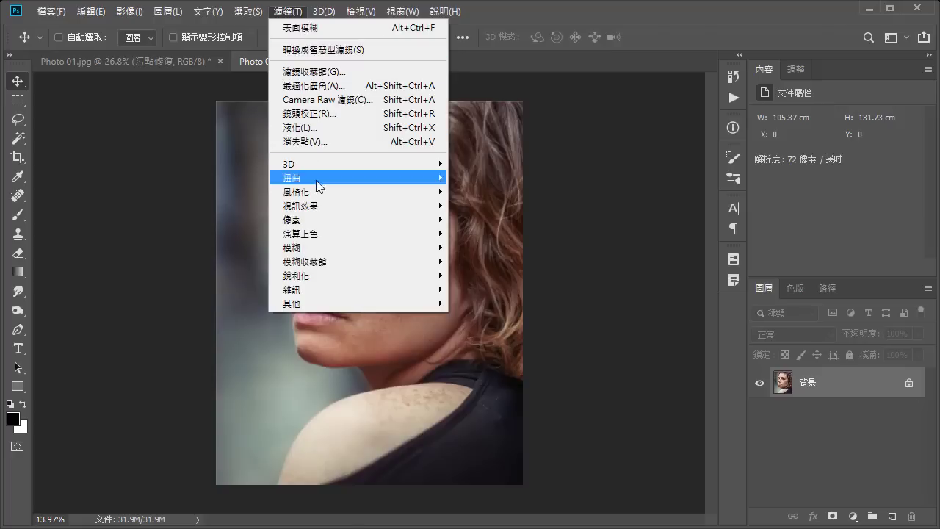
pyautogui.moveTo(292, 247)
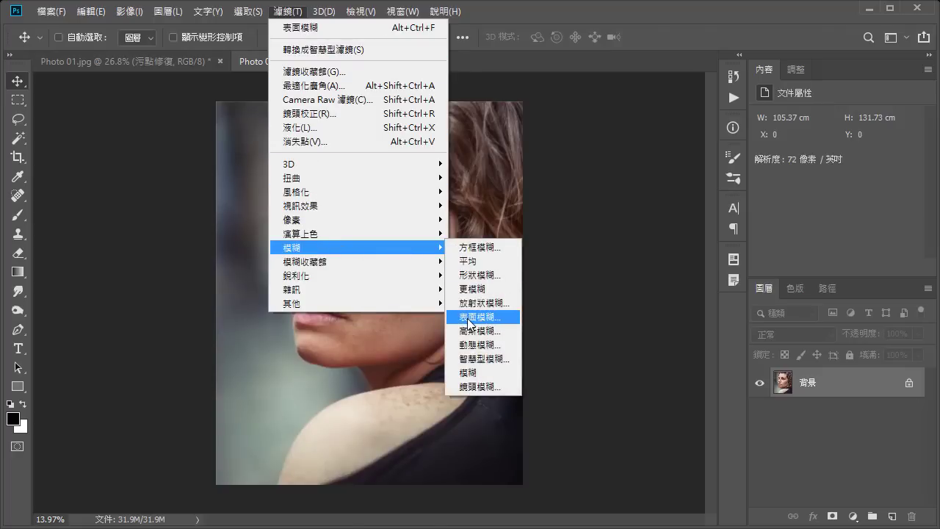
pyautogui.click(468, 319)
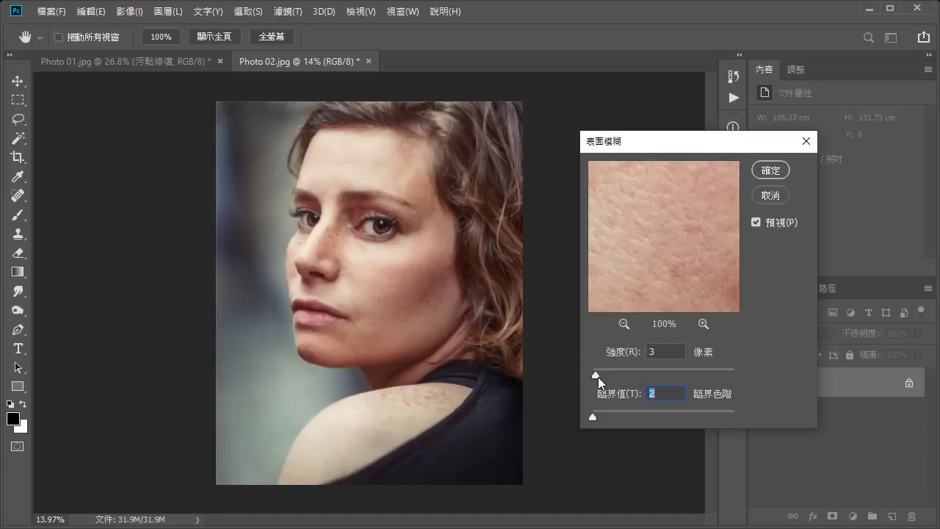
pyautogui.moveTo(597, 376); pyautogui.dragTo(659, 374)
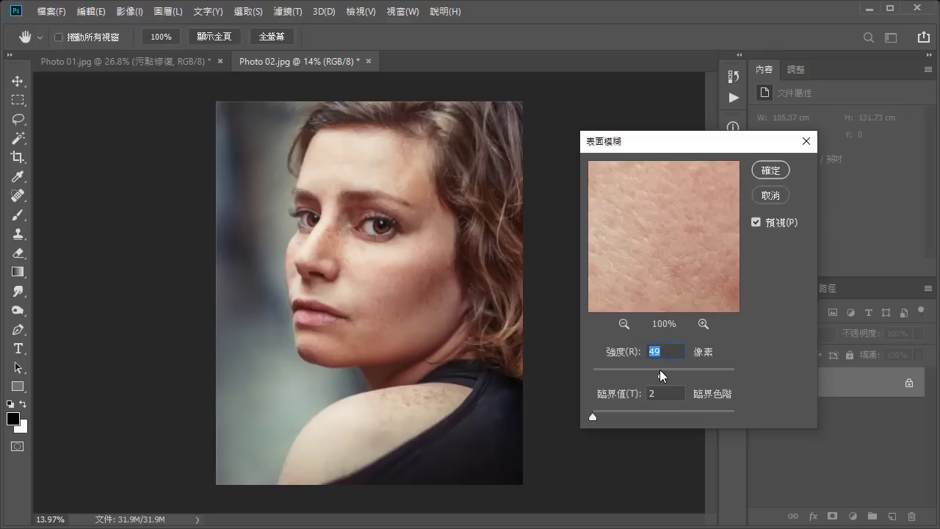
pyautogui.moveTo(593, 416); pyautogui.dragTo(600, 417)
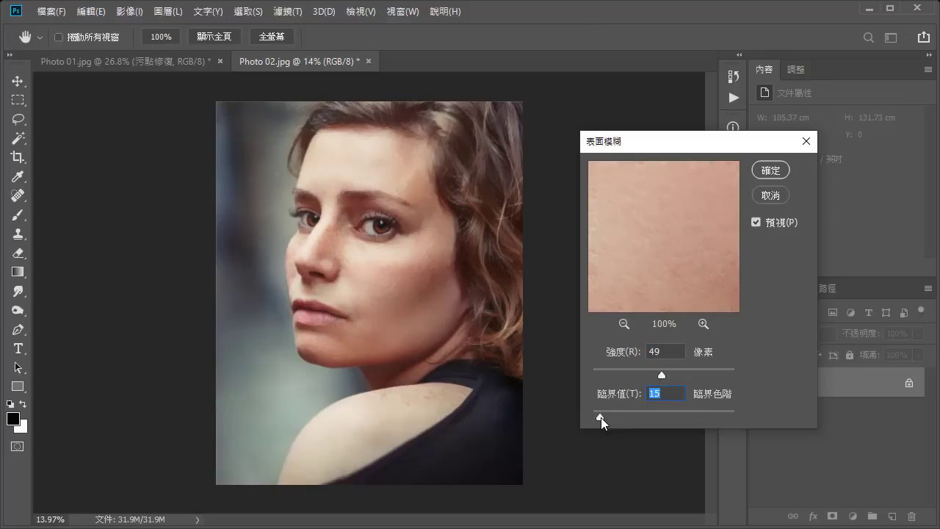
pyautogui.click(771, 171)
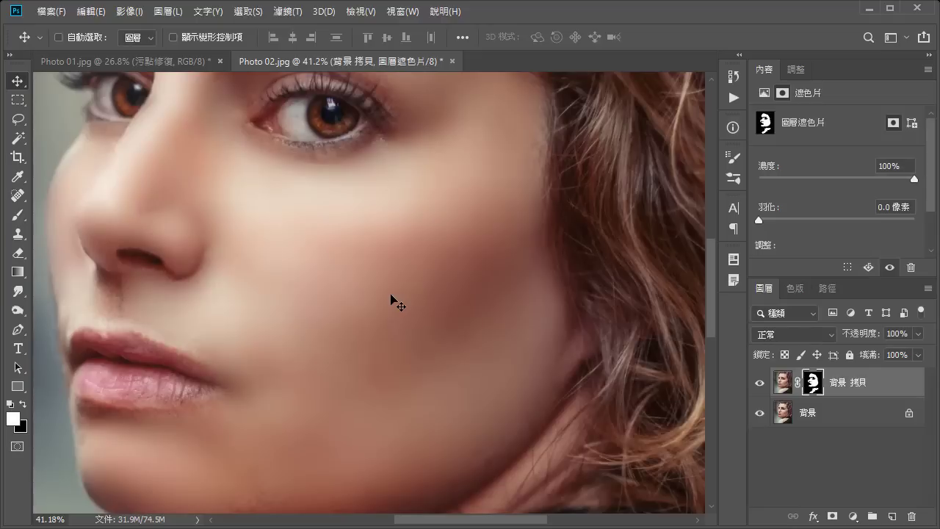
# Step: Target the layer's pixels and add 12.03% uniform monochromatic noise
pyautogui.click(782, 382)
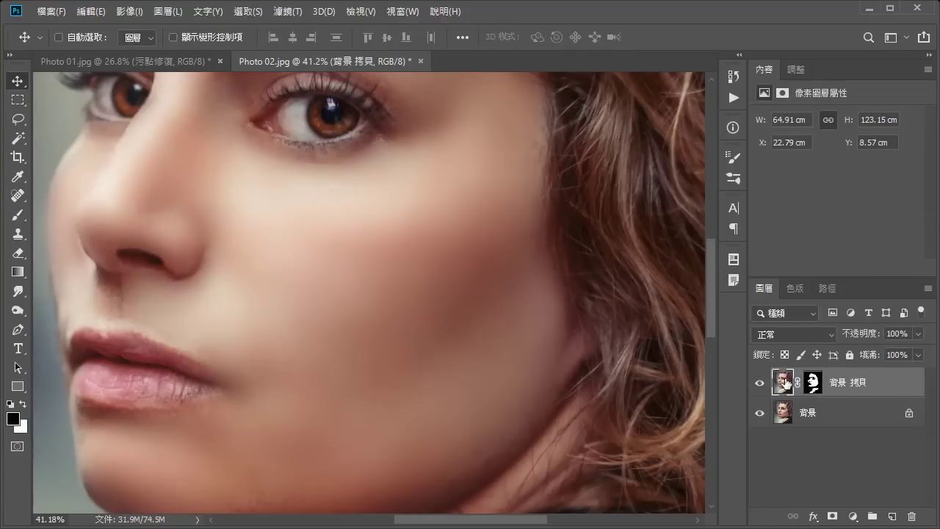
pyautogui.click(289, 13)
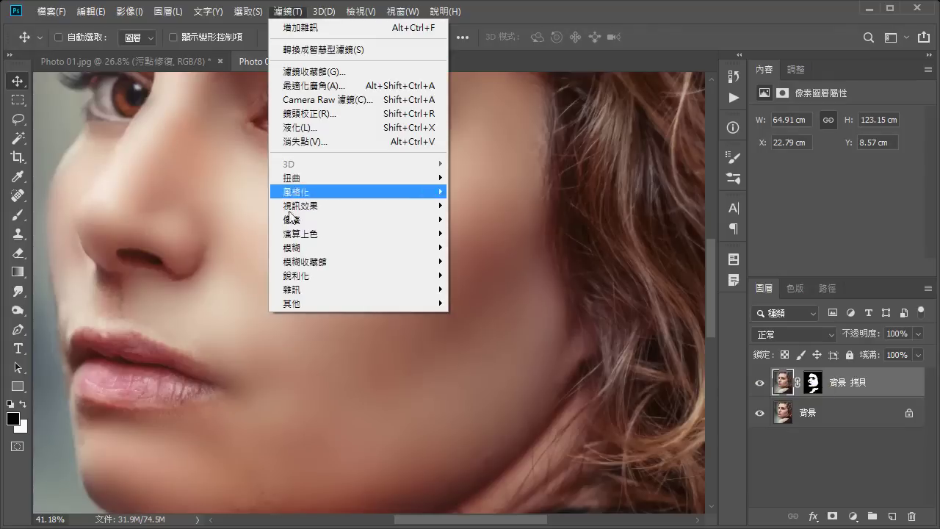
pyautogui.moveTo(308, 290)
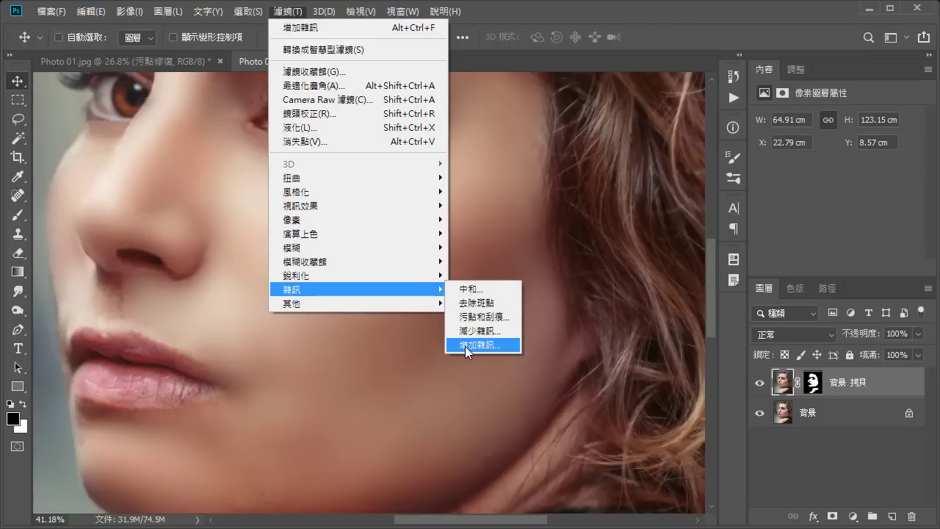
pyautogui.click(465, 346)
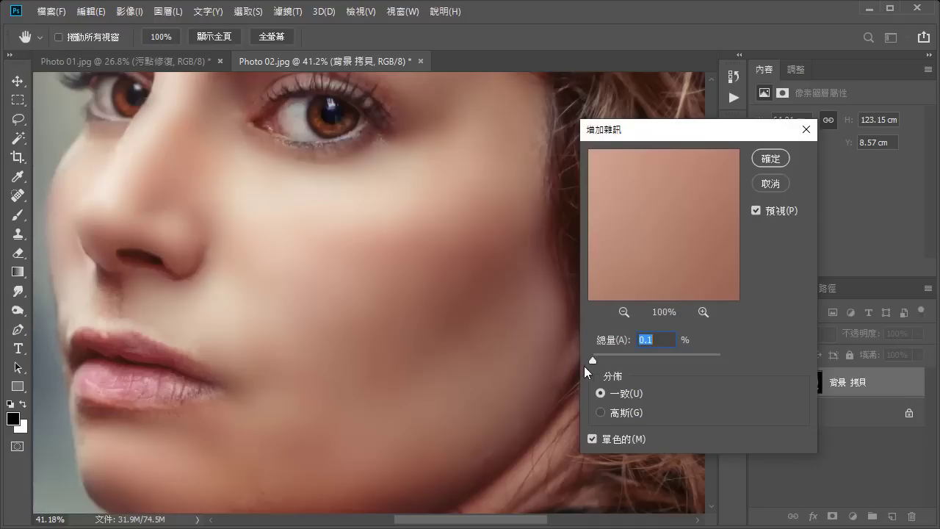
pyautogui.moveTo(592, 361); pyautogui.dragTo(612, 363)
pyautogui.click(778, 160)
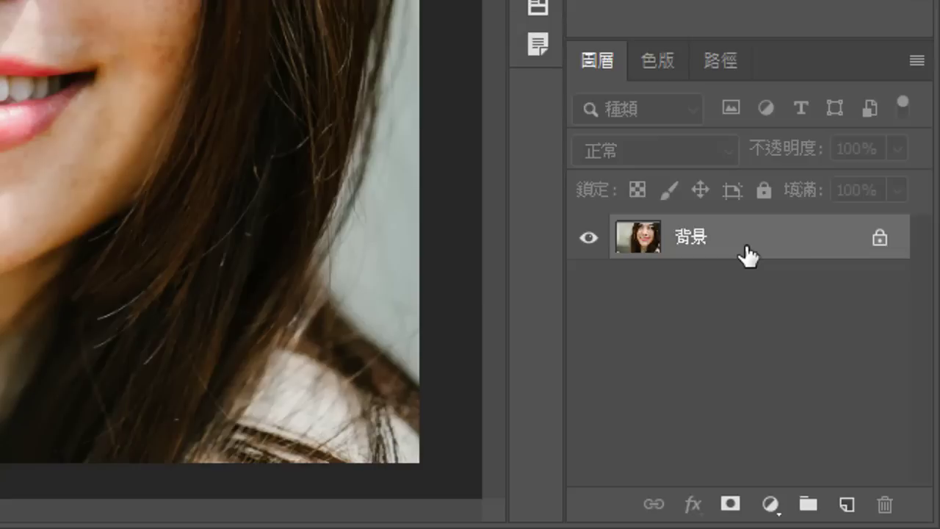
# Step: Duplicate the background layer twice with Ctrl+J and rename the lower copy 低頻
pyautogui.hotkey('ctrl', 'j')
pyautogui.hotkey('ctrl', 'j')
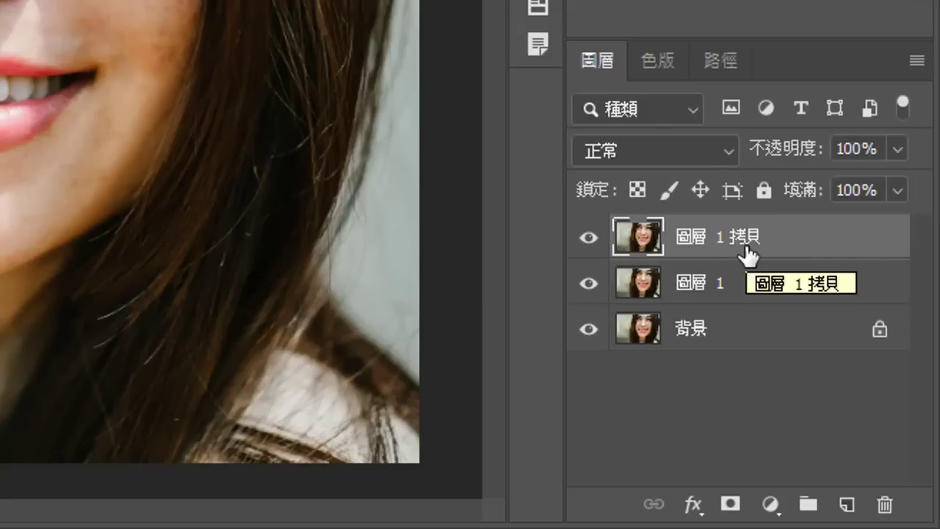
pyautogui.doubleClick(704, 283)
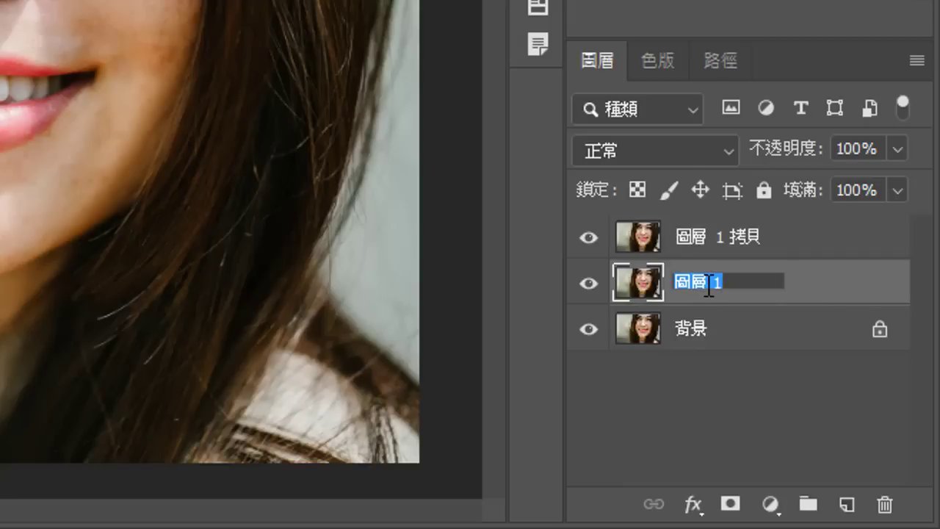
pyautogui.write('低頻')
pyautogui.press('Return')
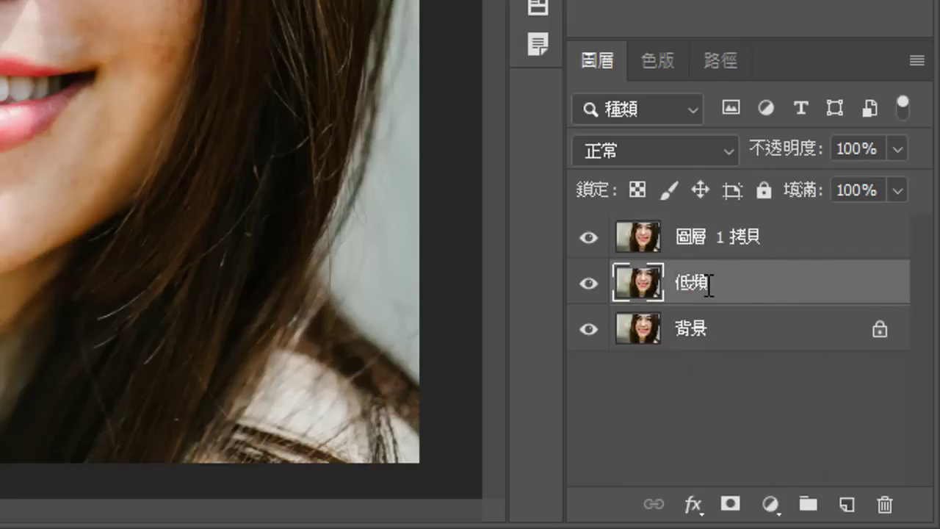
# Step: Rename the upper copy 高頻 and hide it
pyautogui.doubleClick(709, 240)
pyautogui.write('高頻')
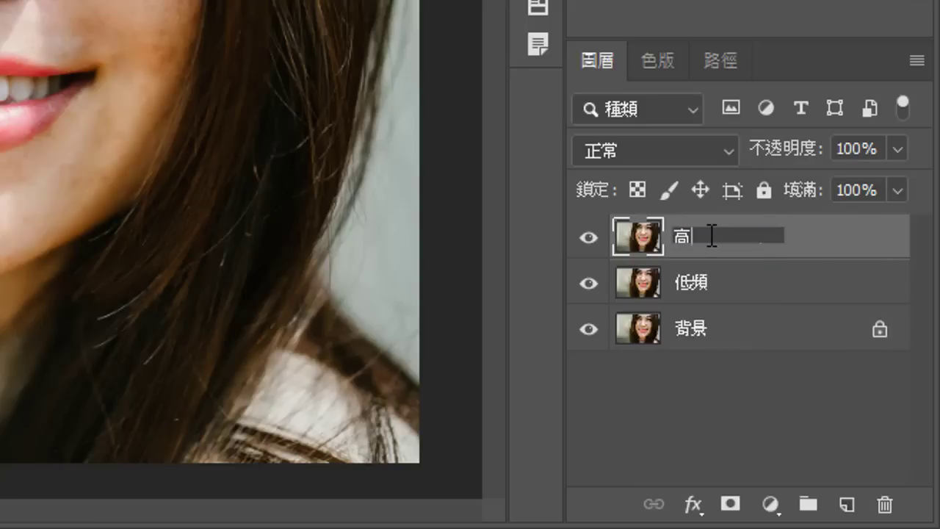
pyautogui.press('Return')
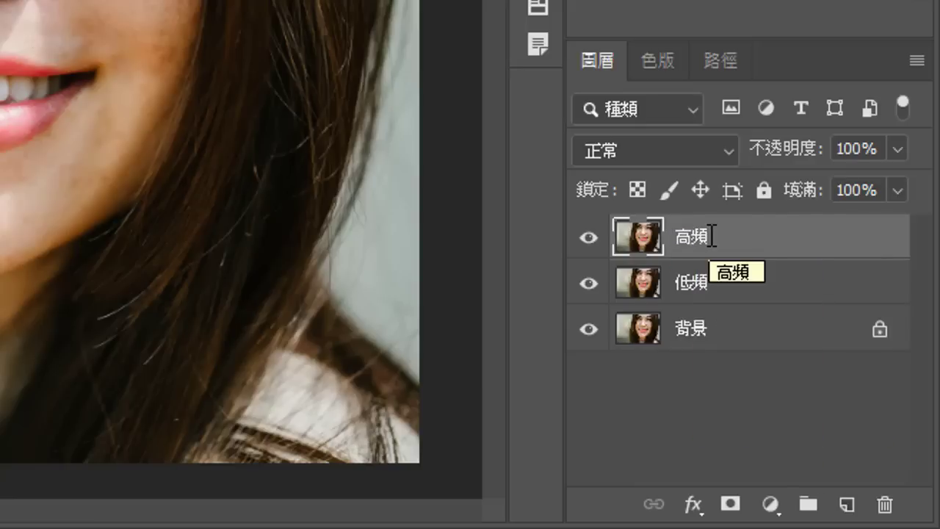
pyautogui.click(589, 238)
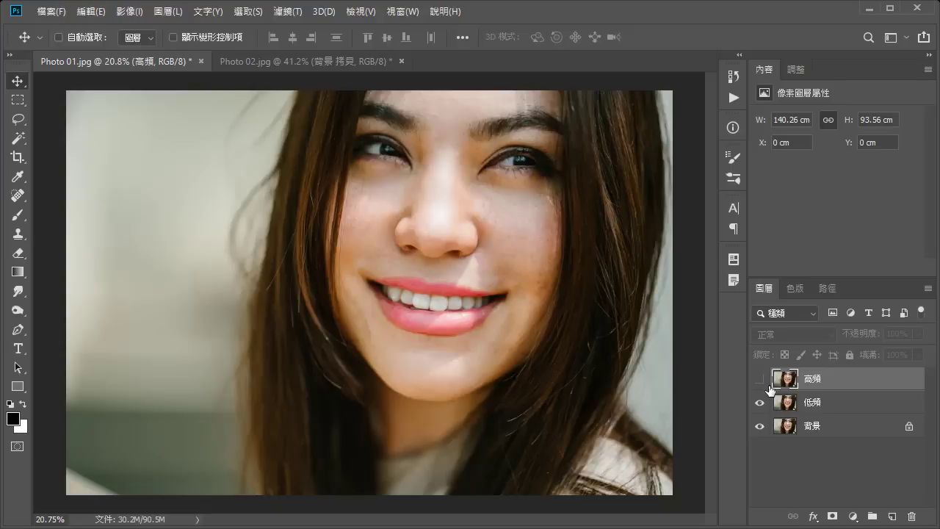
# Step: Apply a 4.5-pixel Gaussian blur to the 低頻 layer, previewing it on the cheek
pyautogui.click(831, 410)
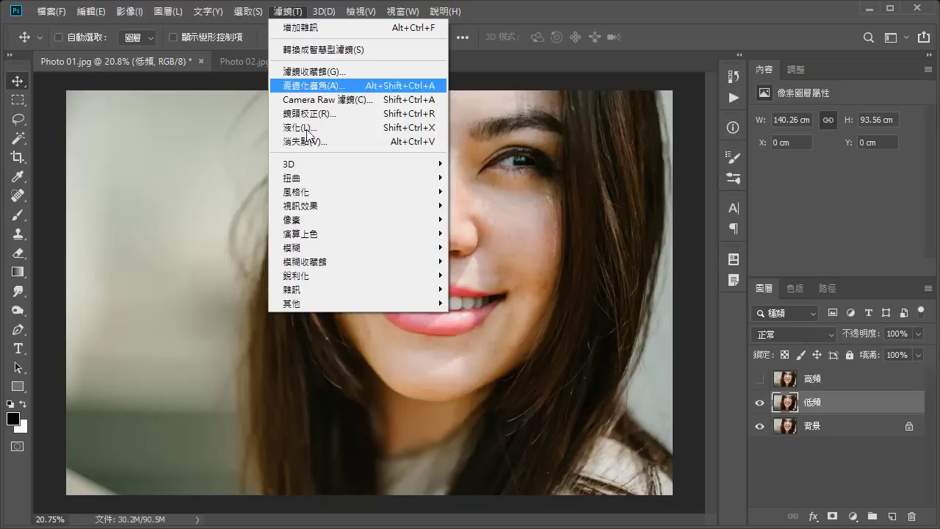
pyautogui.moveTo(357, 248)
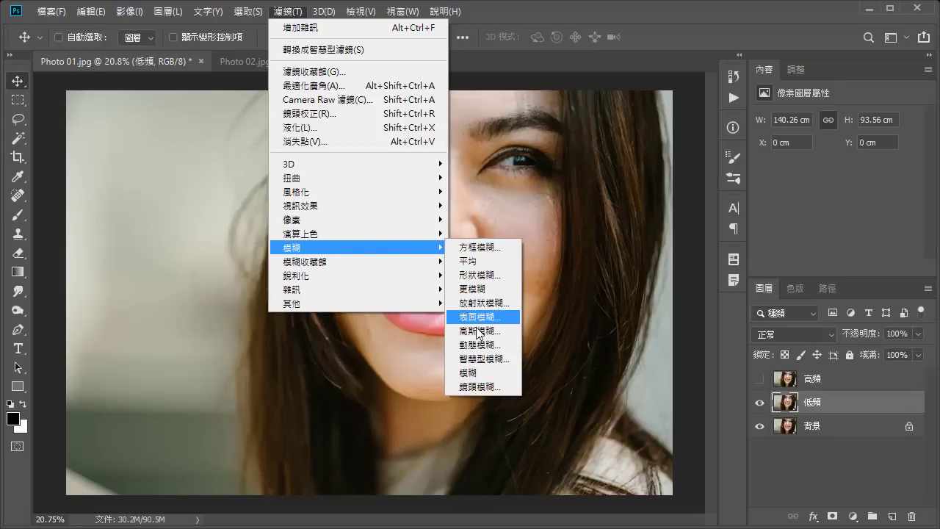
pyautogui.click(478, 337)
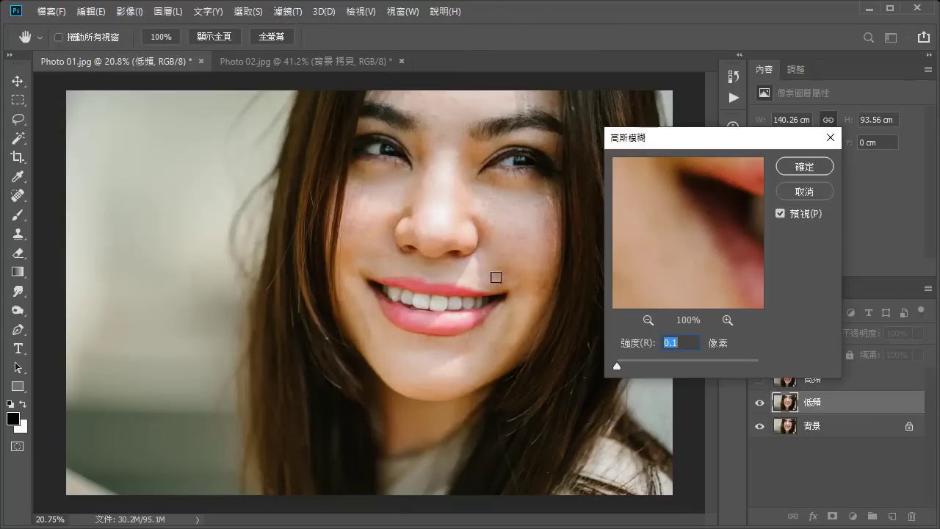
pyautogui.click(496, 192)
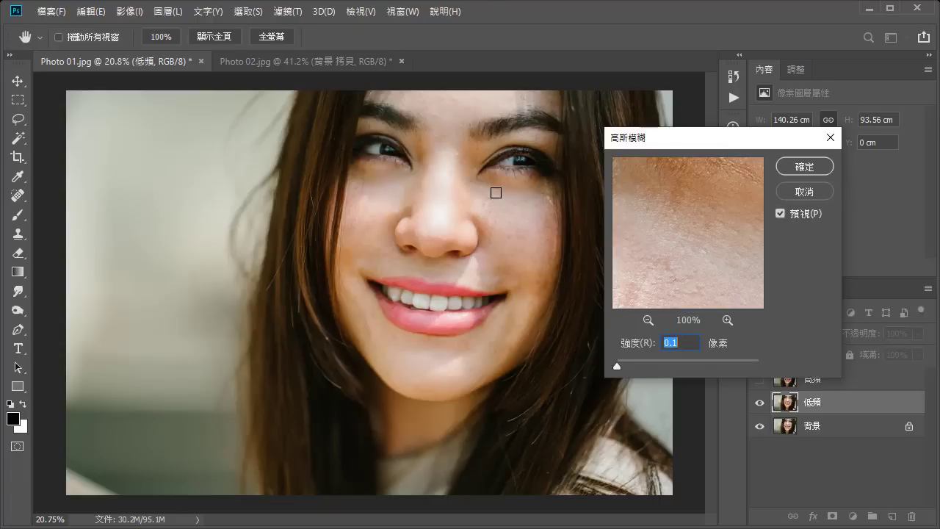
pyautogui.moveTo(615, 364); pyautogui.dragTo(651, 367)
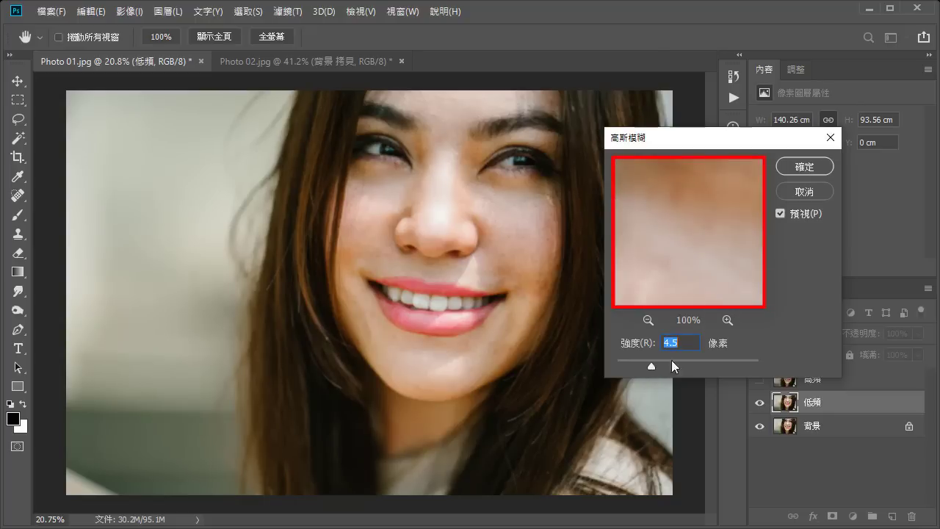
pyautogui.click(802, 167)
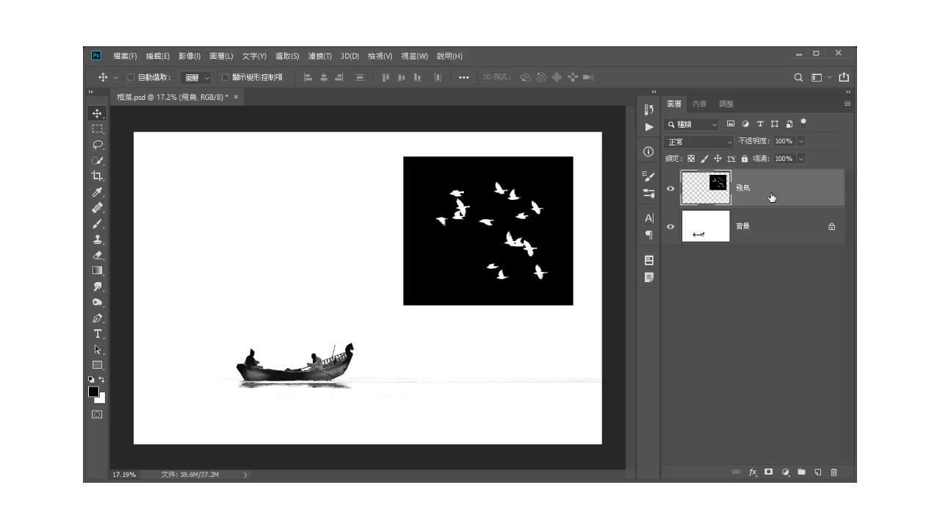
# Step: Show the 光源 gradient layer and blend it over the alley photo in 線性光源 mode
pyautogui.click(730, 142)
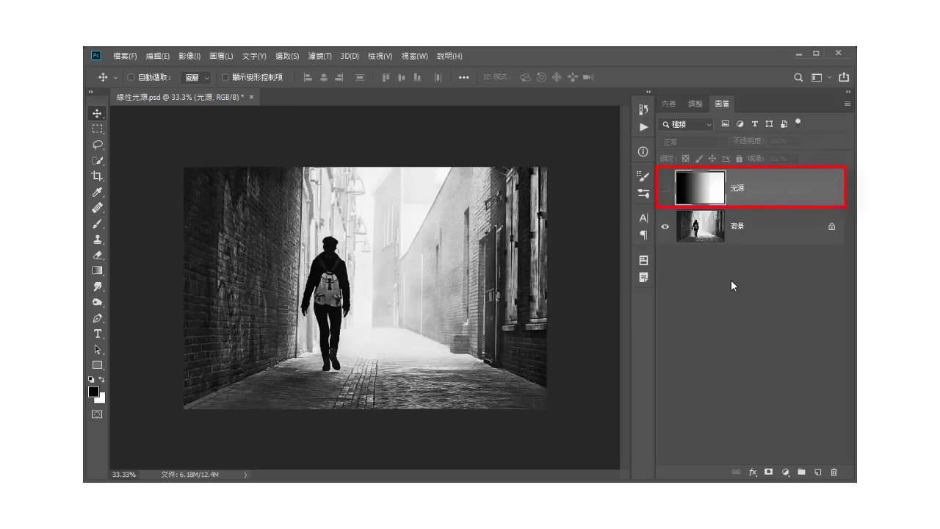
pyautogui.click(664, 188)
pyautogui.click(722, 142)
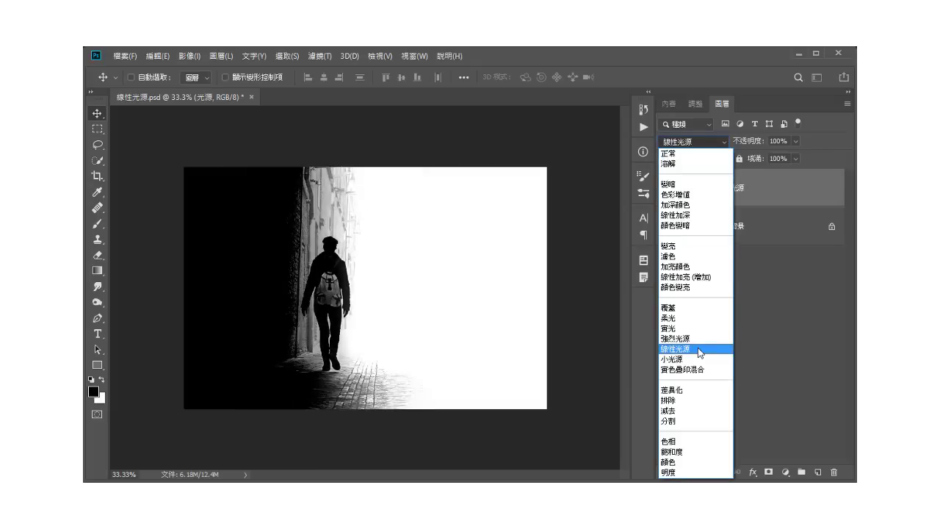
pyautogui.click(697, 347)
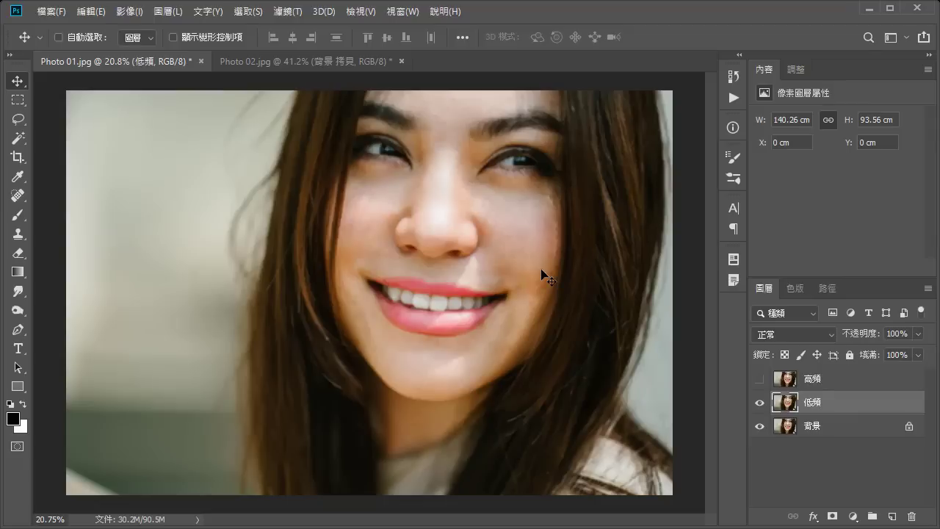
# Step: Set up Apply Image on the visible 高頻 layer with 低頻 as source and Subtract blending
pyautogui.click(760, 379)
pyautogui.click(817, 384)
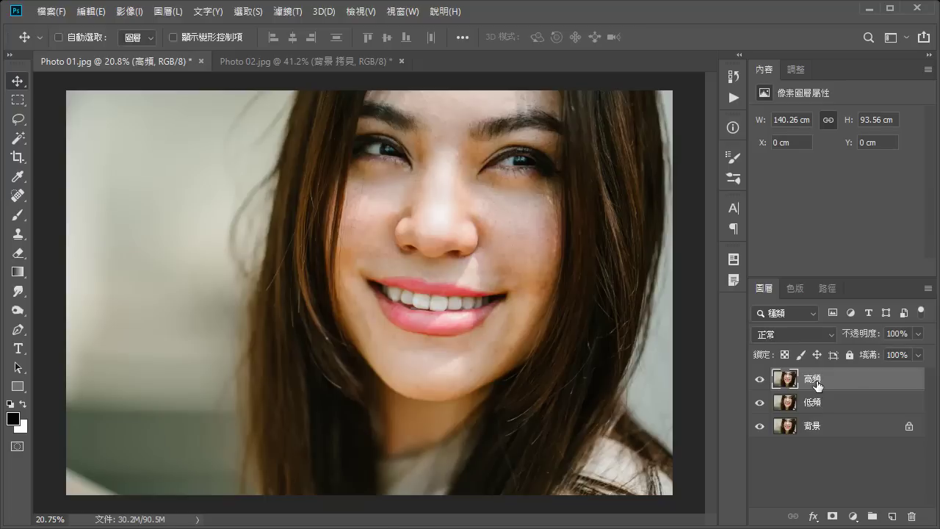
pyautogui.click(136, 11)
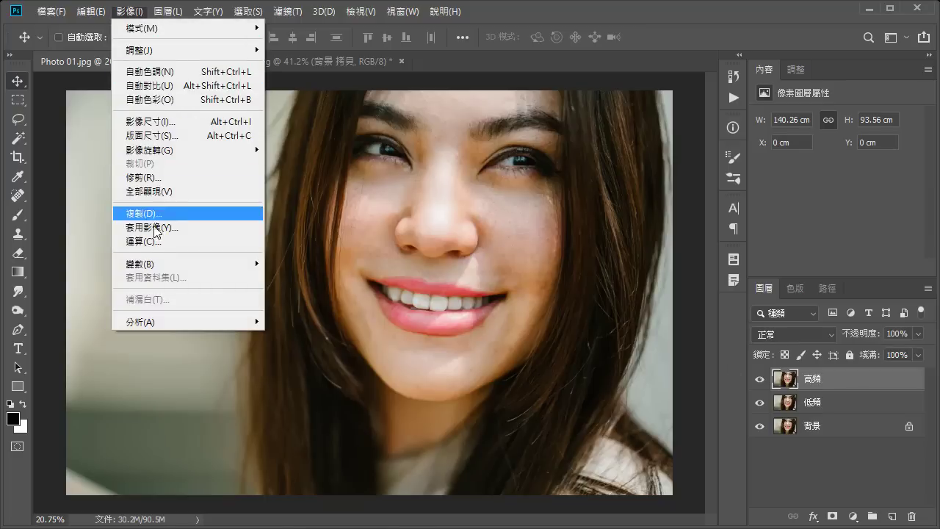
pyautogui.click(154, 232)
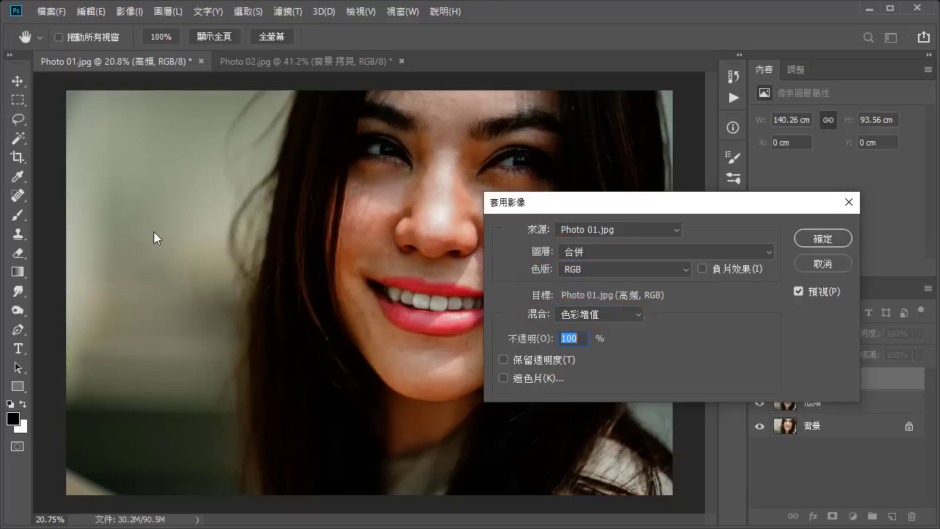
pyautogui.click(636, 315)
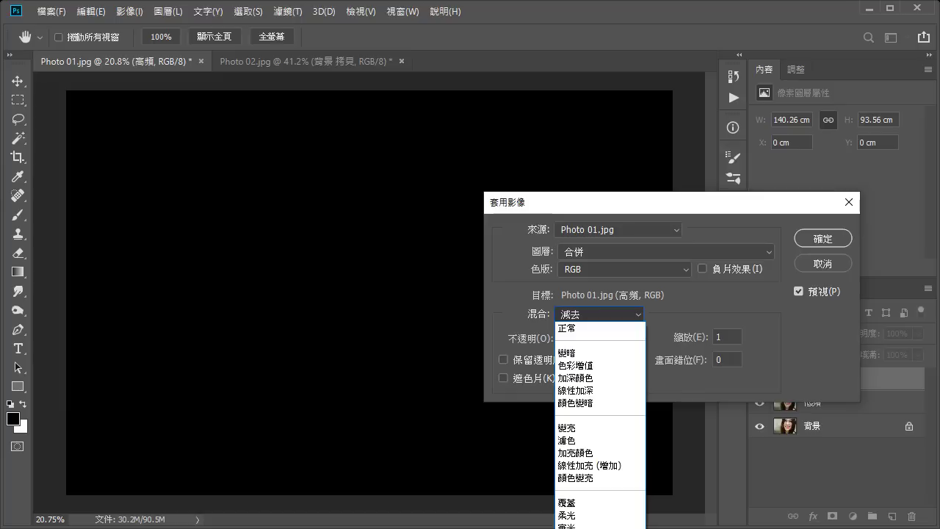
pyautogui.click(673, 253)
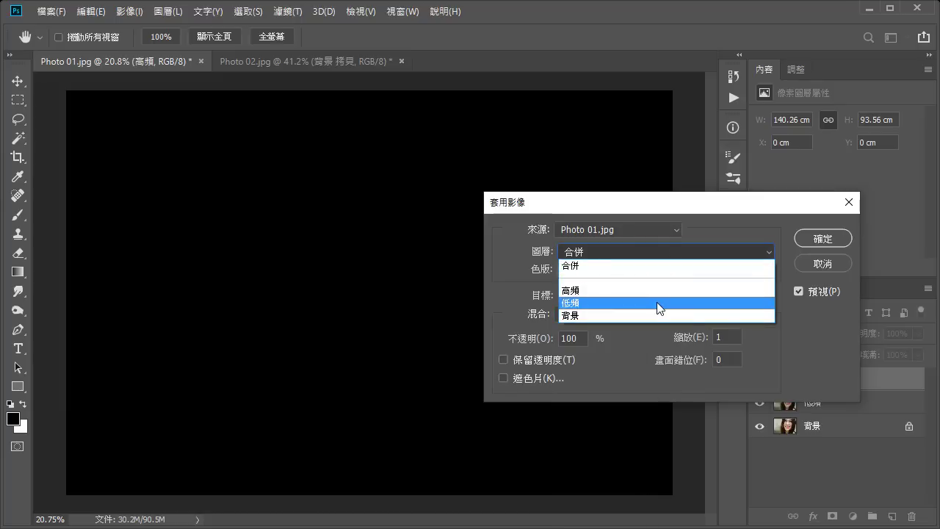
pyautogui.click(659, 303)
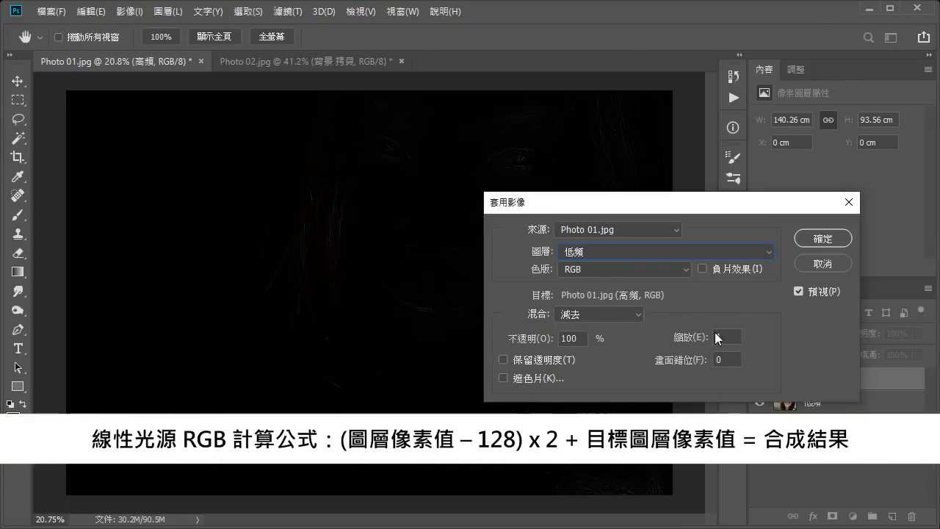
# Step: Apply the subtraction to 高頻 with scale 2 and offset 128
pyautogui.doubleClick(717, 336)
pyautogui.write('2')
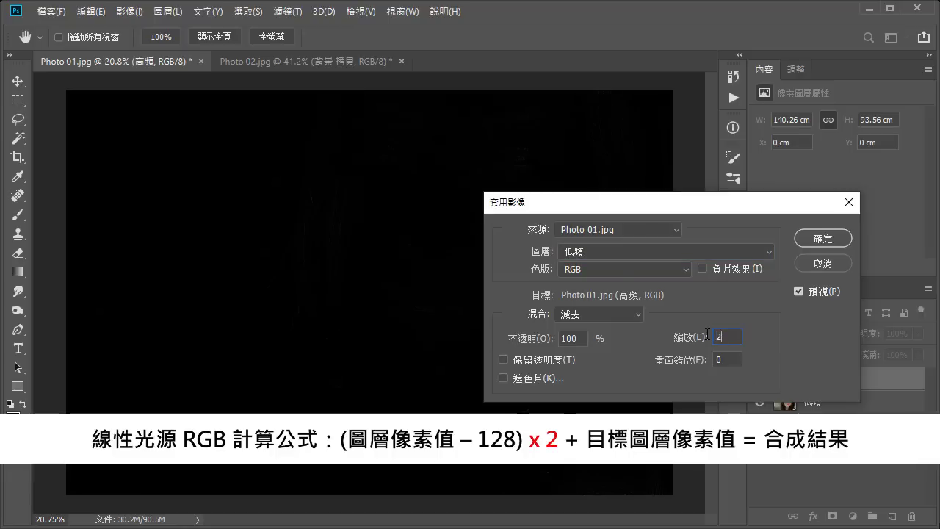
pyautogui.doubleClick(724, 359)
pyautogui.write('128')
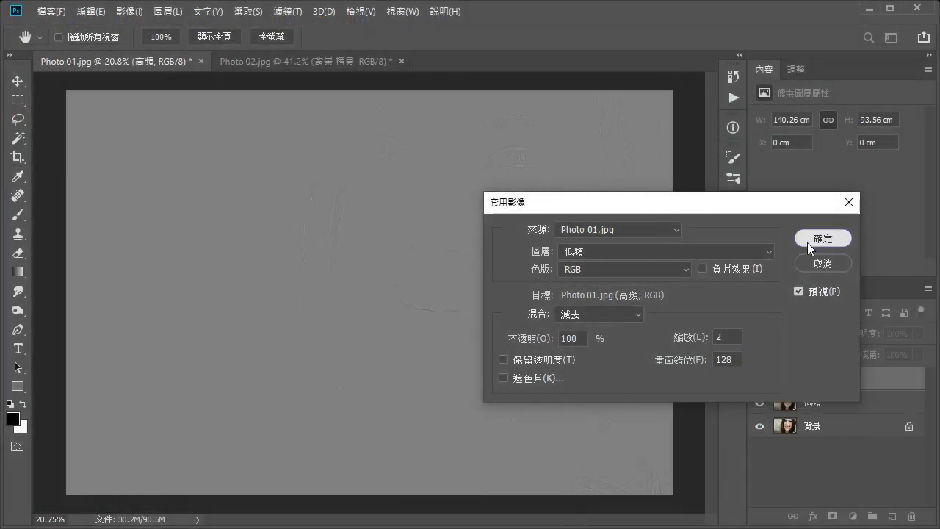
pyautogui.click(807, 239)
pyautogui.click(797, 333)
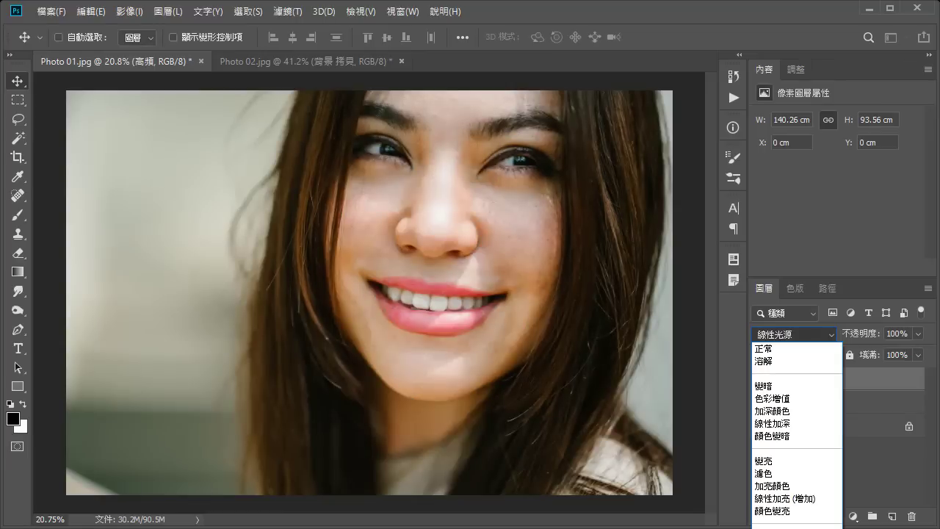
# Step: Confirm 線性光源 (Linear Light) for 高頻, then select the 低頻 layer
pyautogui.press('Return')
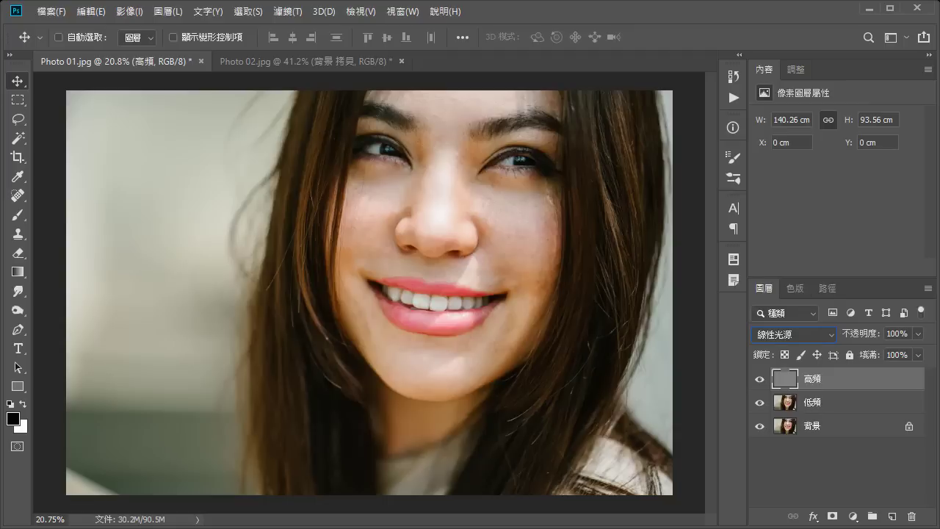
pyautogui.click(816, 404)
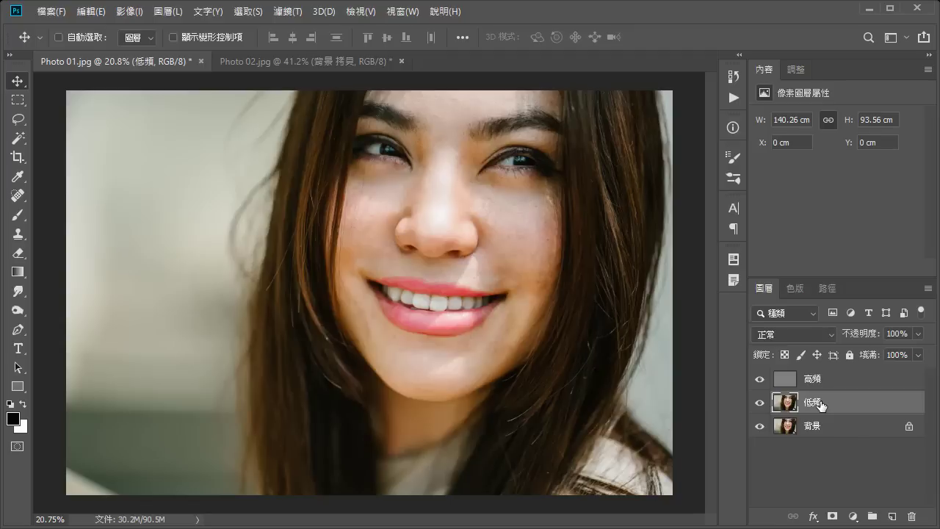
# Step: Set the Quick Mask options so the colour indicates Selected Areas
pyautogui.click(17, 446)
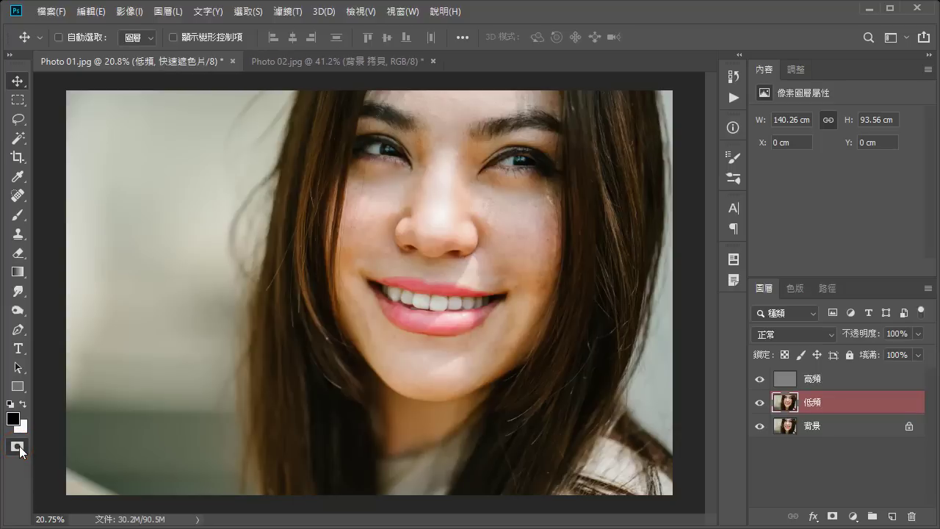
pyautogui.doubleClick(18, 447)
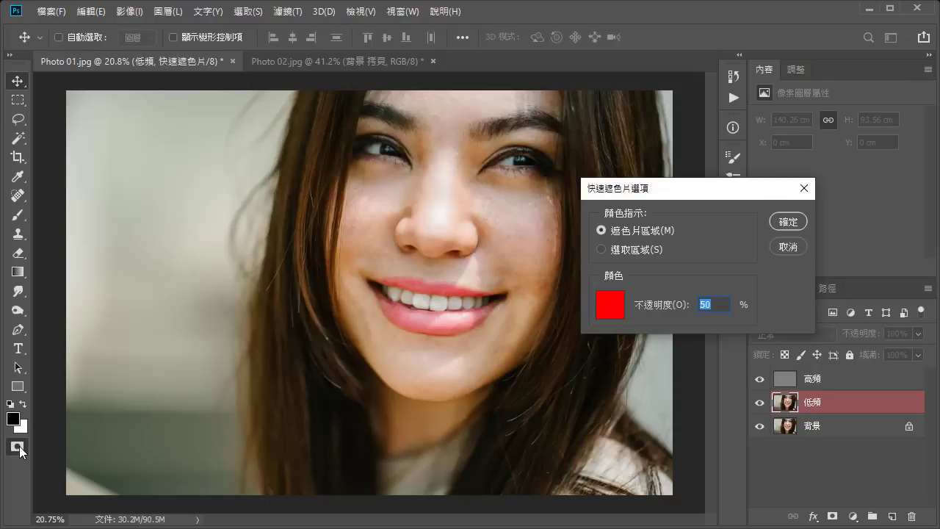
pyautogui.click(602, 249)
pyautogui.click(780, 221)
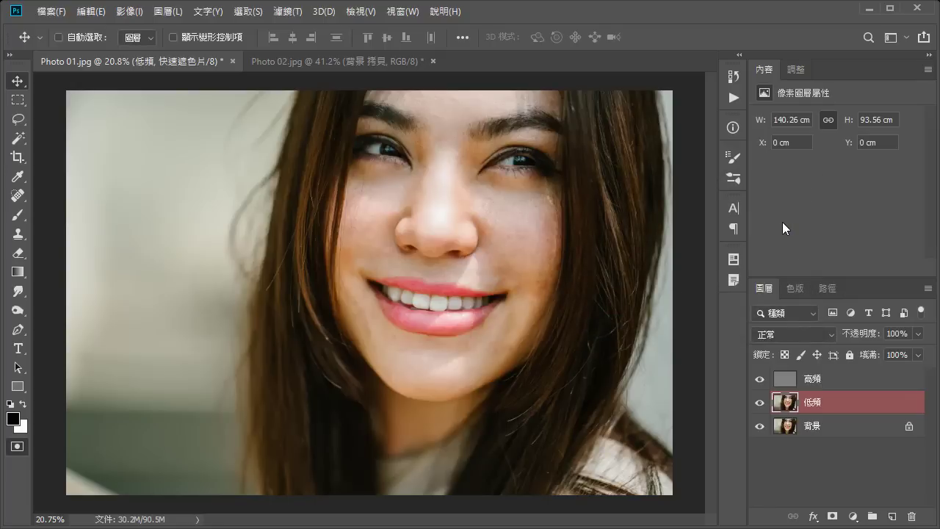
# Step: Paint a quick mask over the cheek right of the nose with a 183 px brush
pyautogui.click(18, 216)
pyautogui.scroll(3, 352, 227)
pyautogui.moveTo(348, 227)
pyautogui.mouseDown()
pyautogui.moveTo(410, 302)
pyautogui.moveTo(394, 357)
pyautogui.moveTo(465, 386)
pyautogui.moveTo(475, 261)
pyautogui.moveTo(479, 350)
pyautogui.mouseUp()
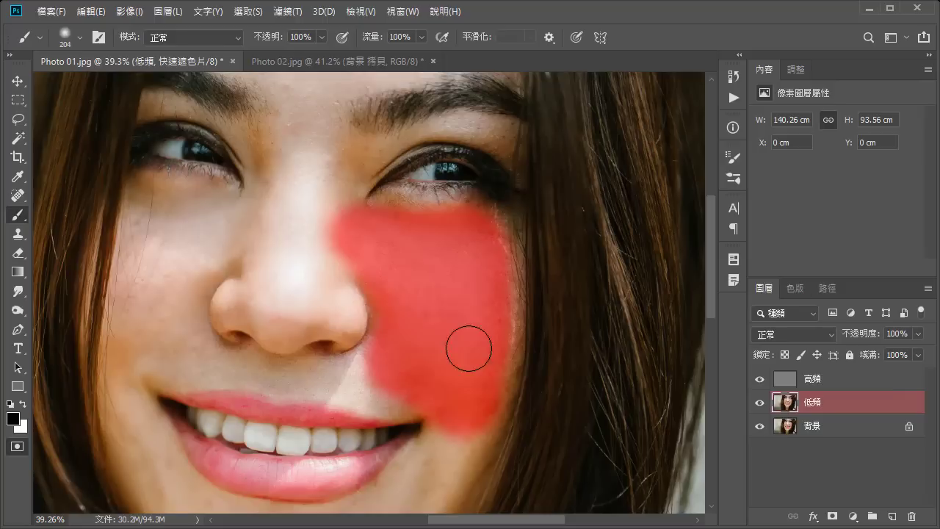
pyautogui.moveTo(328, 273); pyautogui.dragTo(320, 279)
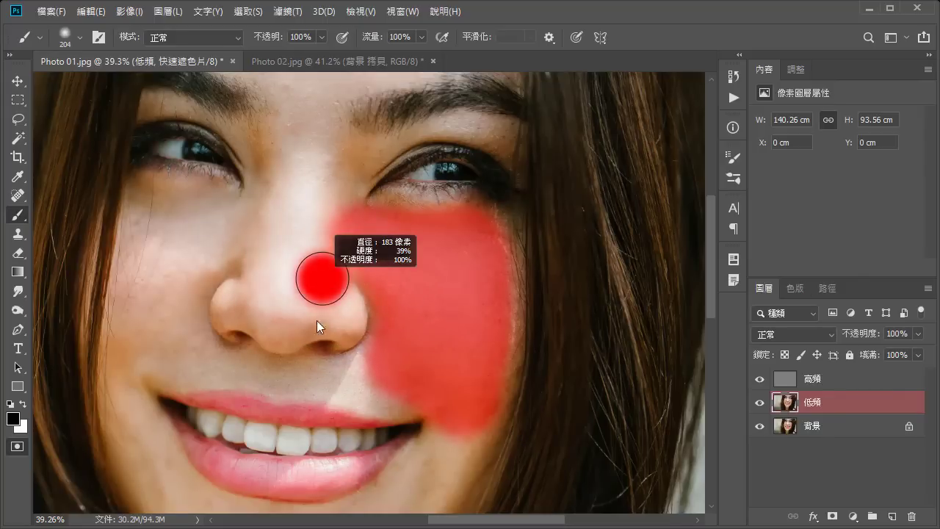
pyautogui.moveTo(321, 279); pyautogui.dragTo(321, 279)
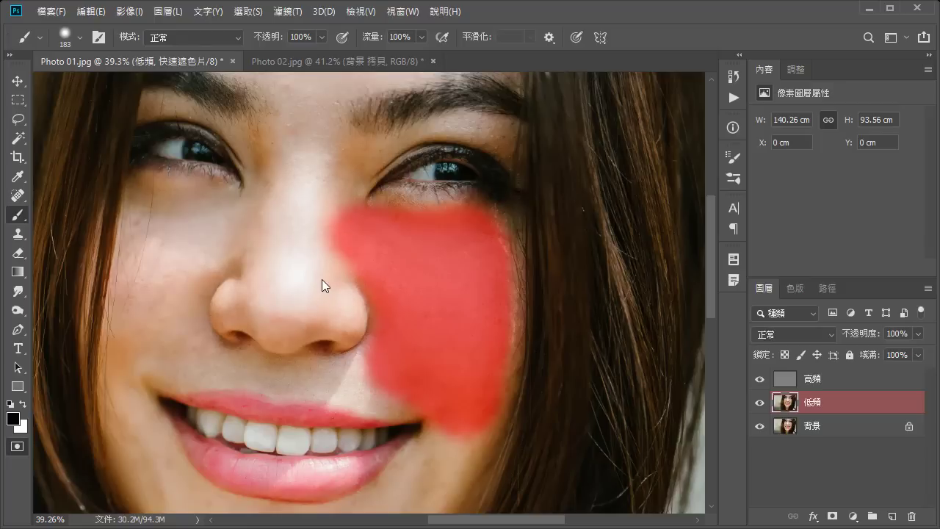
# Step: Blur the masked cheek with a 19.4 px Gaussian blur, then deselect
pyautogui.click(22, 446)
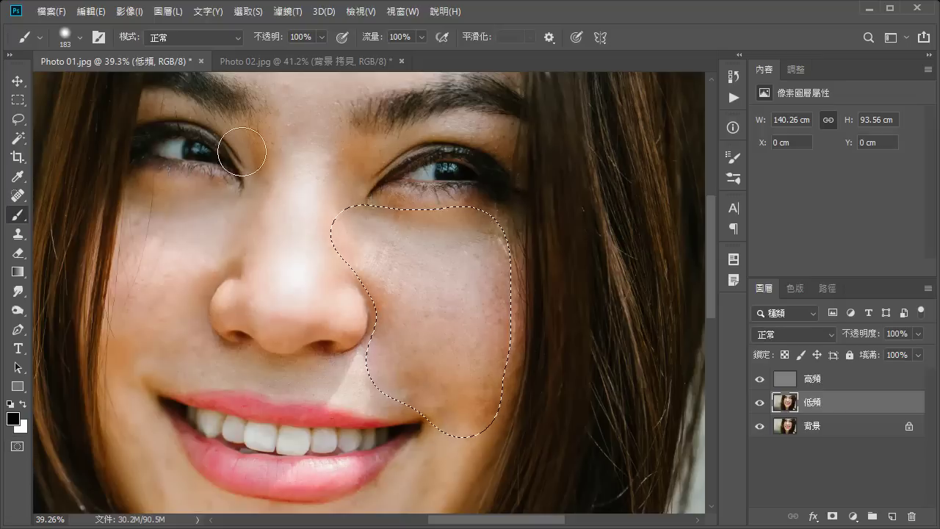
pyautogui.click(287, 12)
pyautogui.moveTo(358, 248)
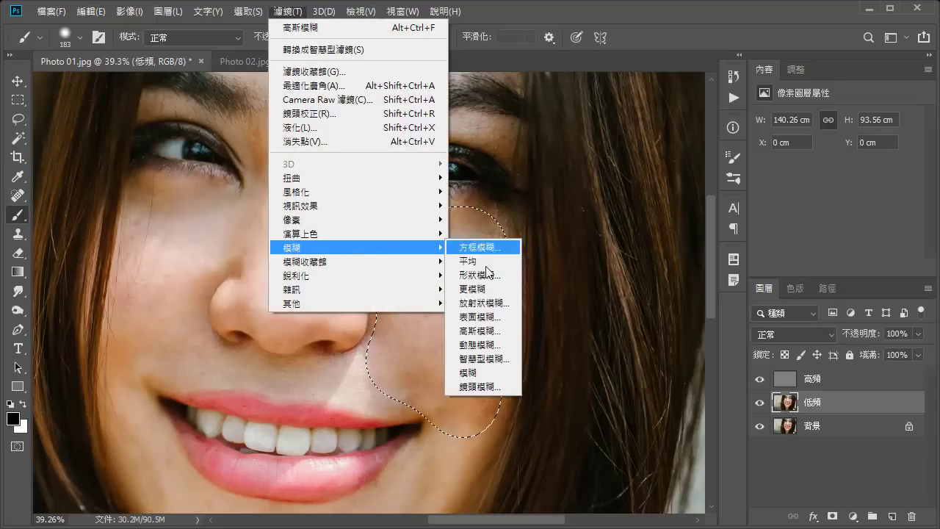
pyautogui.click(497, 331)
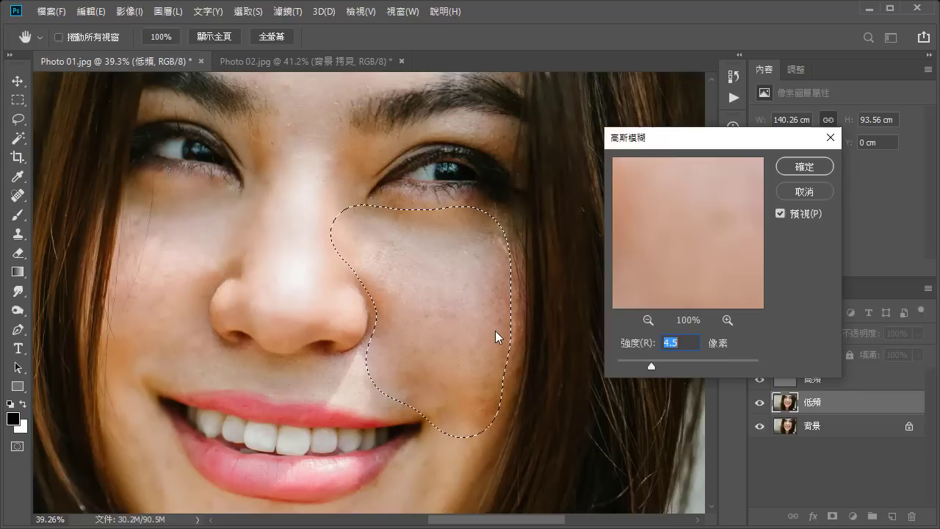
pyautogui.moveTo(651, 368); pyautogui.dragTo(678, 367)
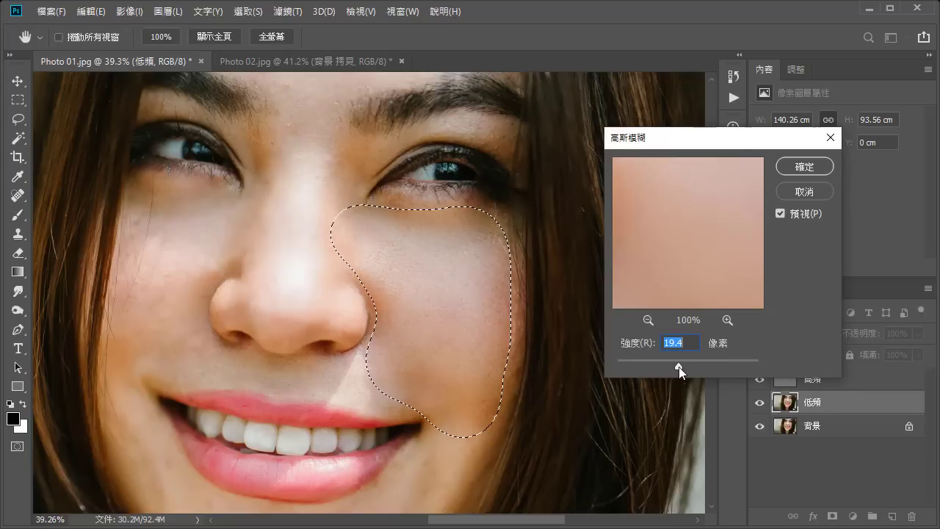
pyautogui.click(803, 169)
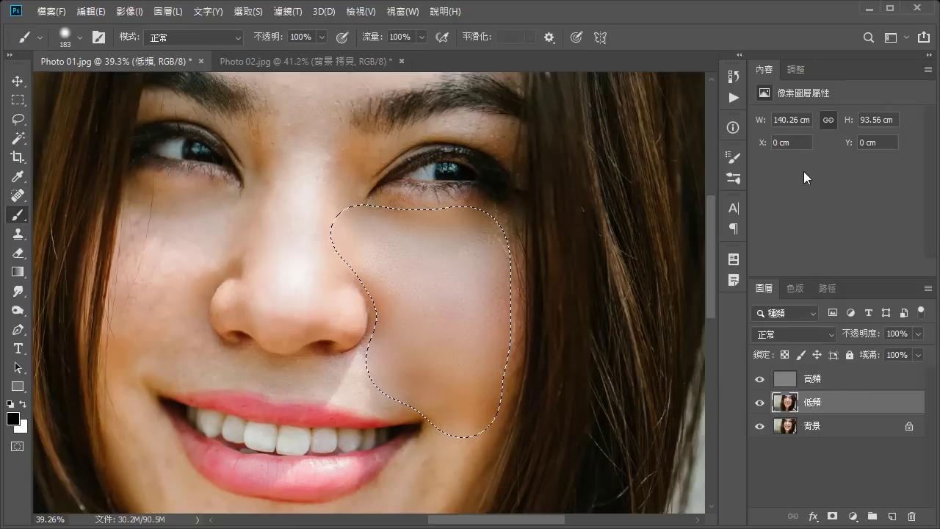
pyautogui.click(247, 12)
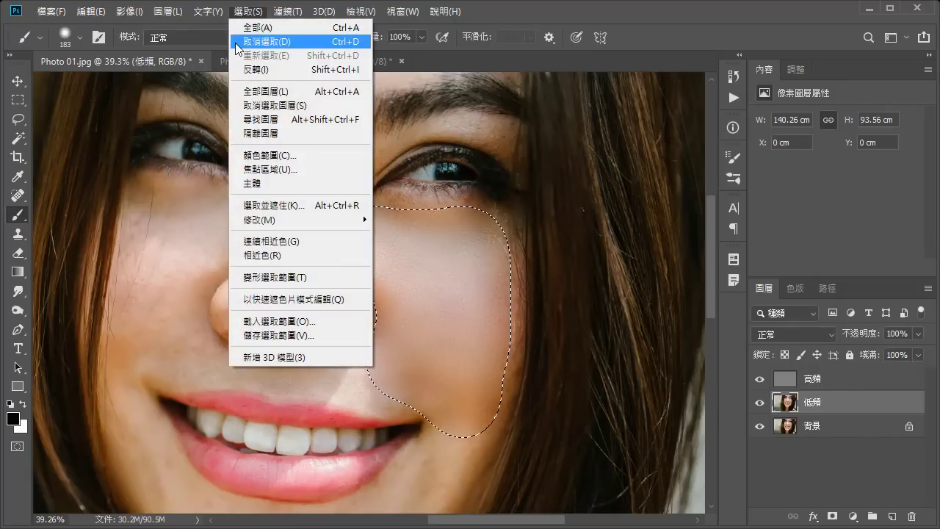
pyautogui.click(235, 42)
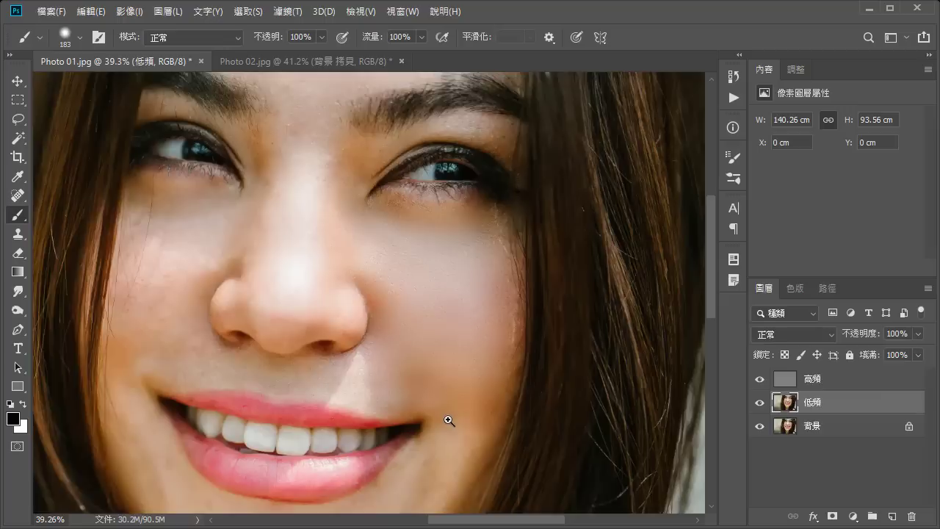
# Step: Quick-mask the chin, reapply the 19.4 px blur with Ctrl+Alt+F, and deselect
pyautogui.keyDown('alt'); pyautogui.scroll(2, 463, 429); pyautogui.keyUp('alt')
pyautogui.moveTo(462, 428)
pyautogui.mouseDown()
pyautogui.moveTo(514, 227)
pyautogui.moveTo(484, 285)
pyautogui.moveTo(519, 279)
pyautogui.moveTo(497, 315)
pyautogui.moveTo(485, 287)
pyautogui.moveTo(435, 343)
pyautogui.moveTo(460, 380)
pyautogui.mouseUp()
pyautogui.press('q')
pyautogui.press('q')
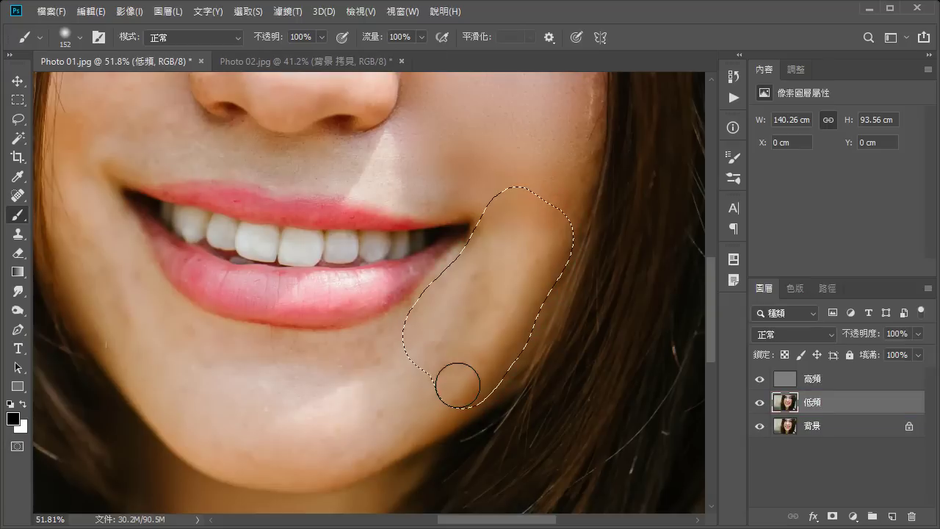
pyautogui.hotkey('ctrl', 'd')
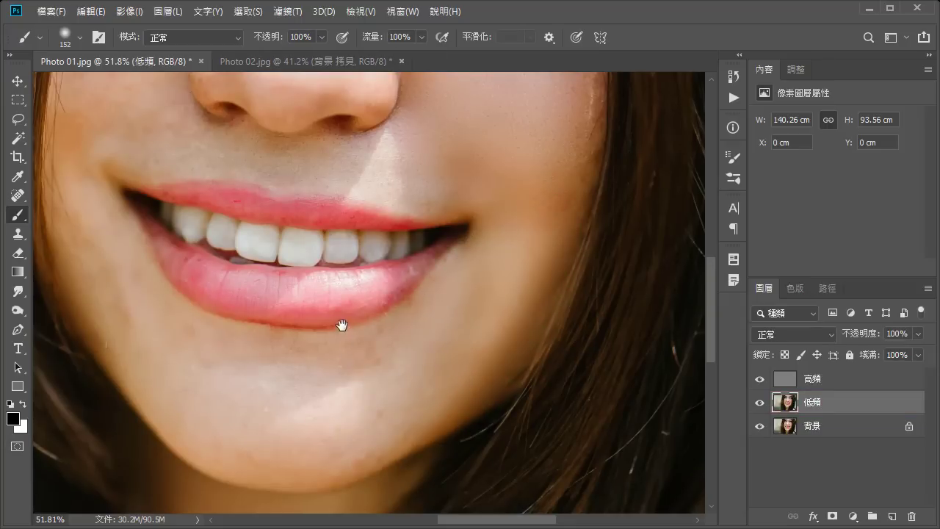
pyautogui.moveTo(342, 321); pyautogui.dragTo(436, 260)
pyautogui.scroll(1, 418, 275)
pyautogui.press('q')
pyautogui.moveTo(265, 286)
pyautogui.mouseDown()
pyautogui.moveTo(430, 296)
pyautogui.moveTo(340, 382)
pyautogui.moveTo(457, 309)
pyautogui.mouseUp()
pyautogui.moveTo(241, 256); pyautogui.dragTo(346, 374)
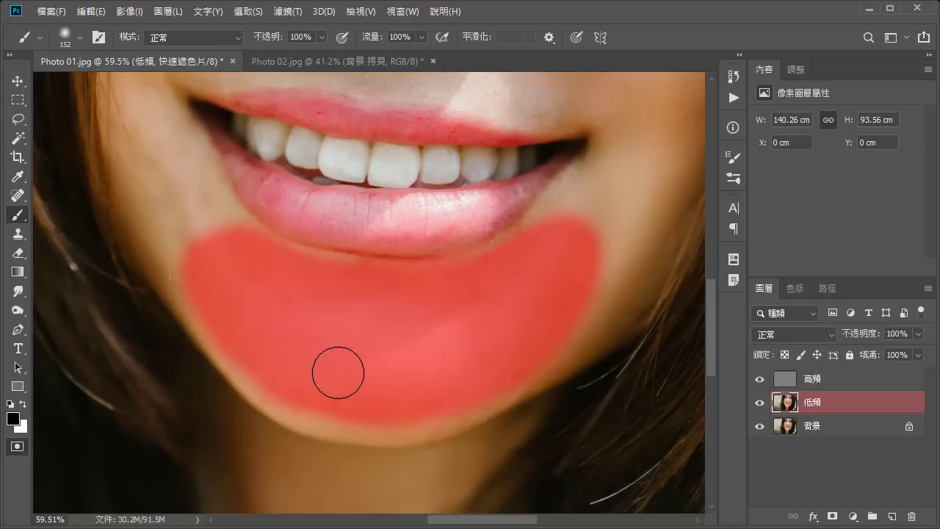
pyautogui.press('q')
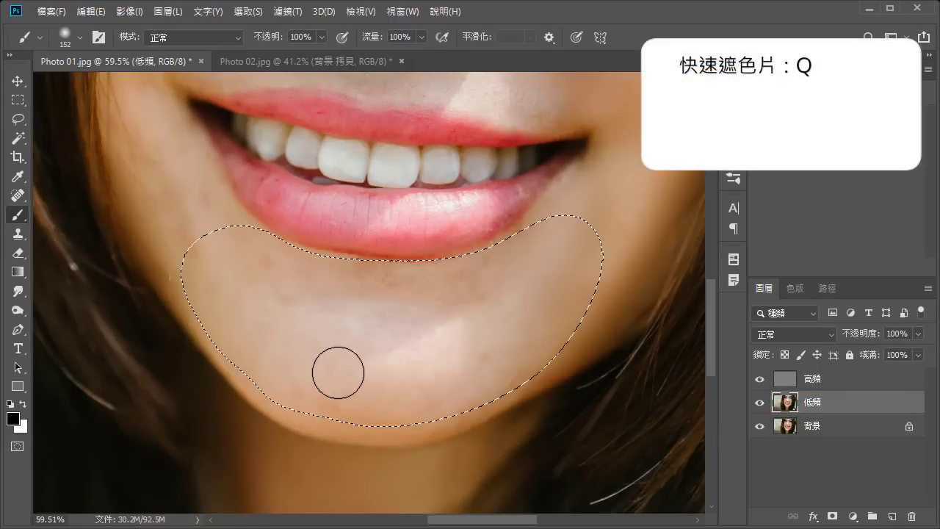
pyautogui.hotkey('ctrl', 'alt', 'f')
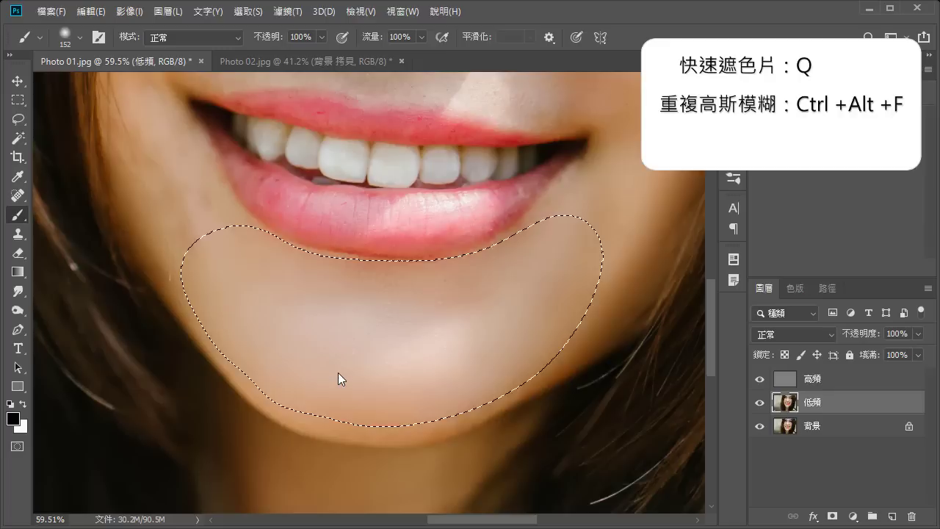
pyautogui.hotkey('ctrl', 'd')
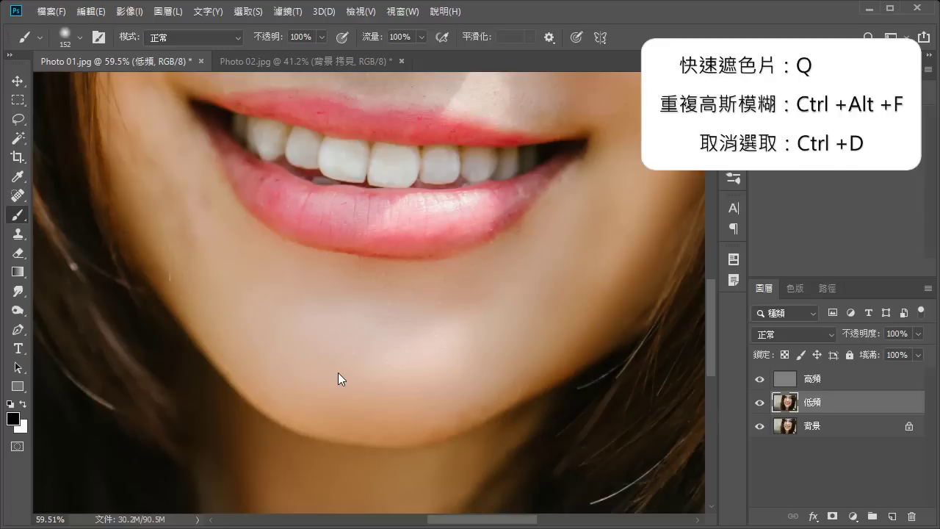
pyautogui.moveTo(227, 242)
pyautogui.mouseDown()
pyautogui.moveTo(362, 368)
pyautogui.moveTo(350, 360)
pyautogui.mouseUp()
# Step: Quick-mask the cheek beside the left mouth corner, load it as a selection, and deselect
pyautogui.press('q')
pyautogui.click(296, 255)
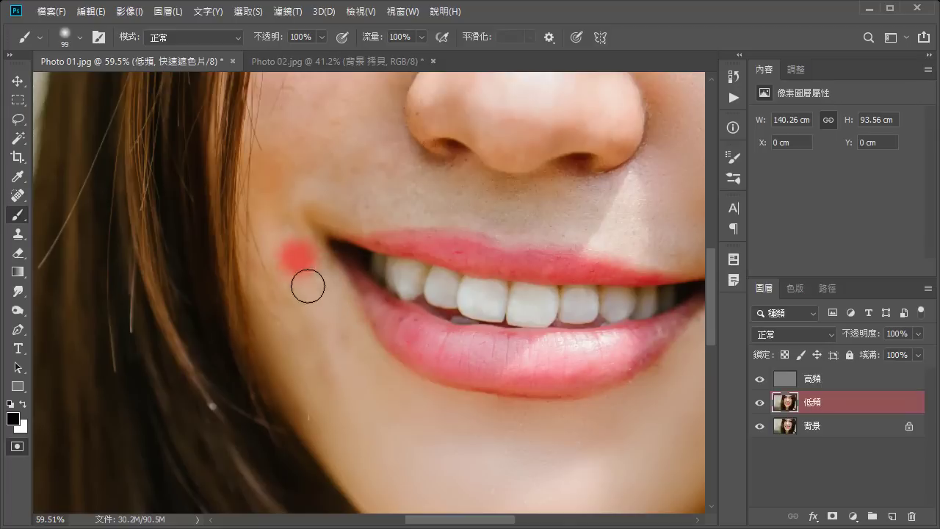
pyautogui.moveTo(308, 285)
pyautogui.mouseDown()
pyautogui.moveTo(335, 411)
pyautogui.moveTo(296, 325)
pyautogui.moveTo(279, 234)
pyautogui.moveTo(367, 384)
pyautogui.moveTo(357, 390)
pyautogui.mouseUp()
pyautogui.press('q')
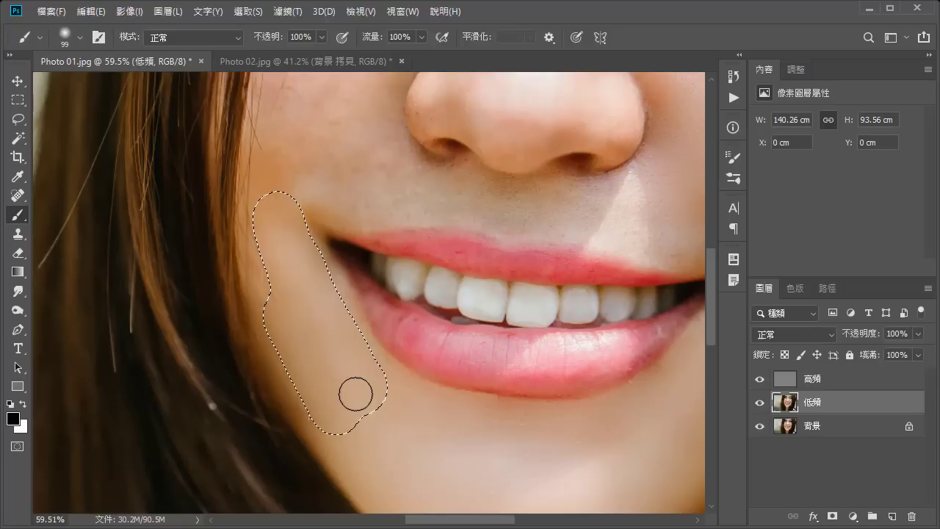
pyautogui.hotkey('ctrl', 'd')
# Step: Quick-mask the skin above the upper lip, load it as a selection, and deselect
pyautogui.scroll(2, 440, 250)
pyautogui.scroll(1, 485, 273)
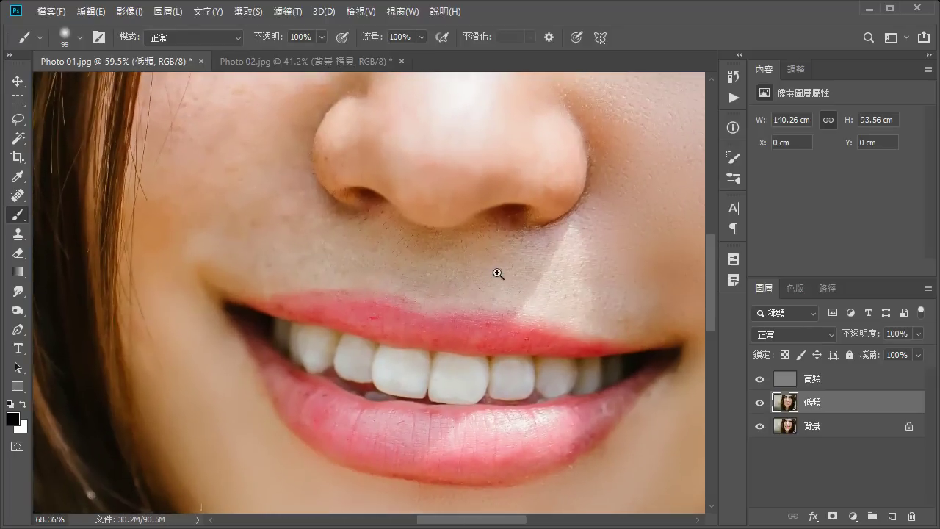
pyautogui.press('q')
pyautogui.moveTo(246, 263)
pyautogui.mouseDown()
pyautogui.moveTo(434, 294)
pyautogui.moveTo(560, 248)
pyautogui.moveTo(294, 245)
pyautogui.moveTo(202, 265)
pyautogui.moveTo(227, 208)
pyautogui.mouseUp()
pyautogui.press('q')
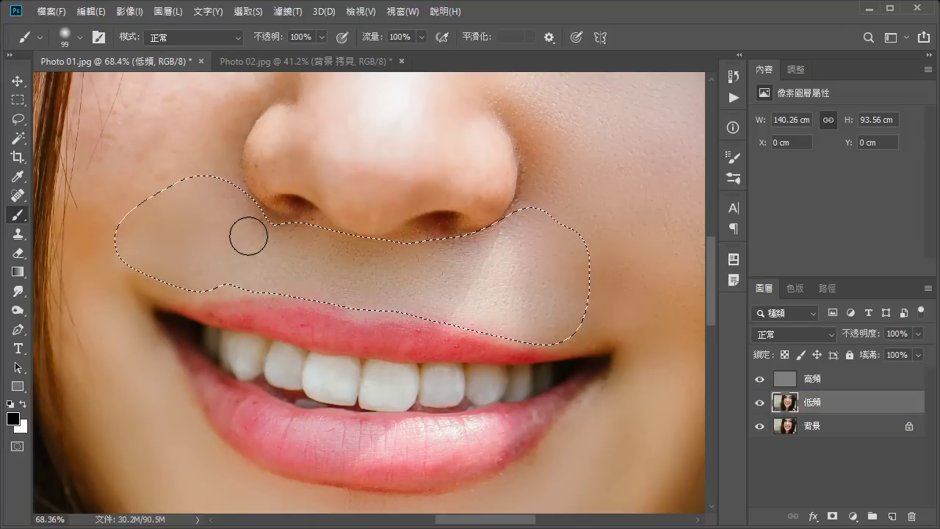
pyautogui.hotkey('ctrl', 'd')
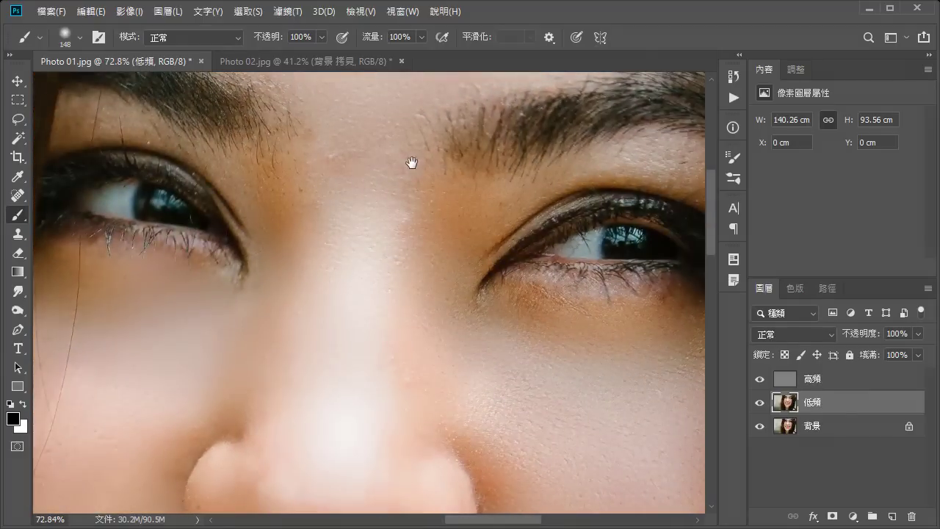
# Step: Remove the spot between the eyebrows on 高頻 with an enlarged Spot Healing Brush, then fit the photo to the window
pyautogui.moveTo(405, 163); pyautogui.dragTo(446, 211)
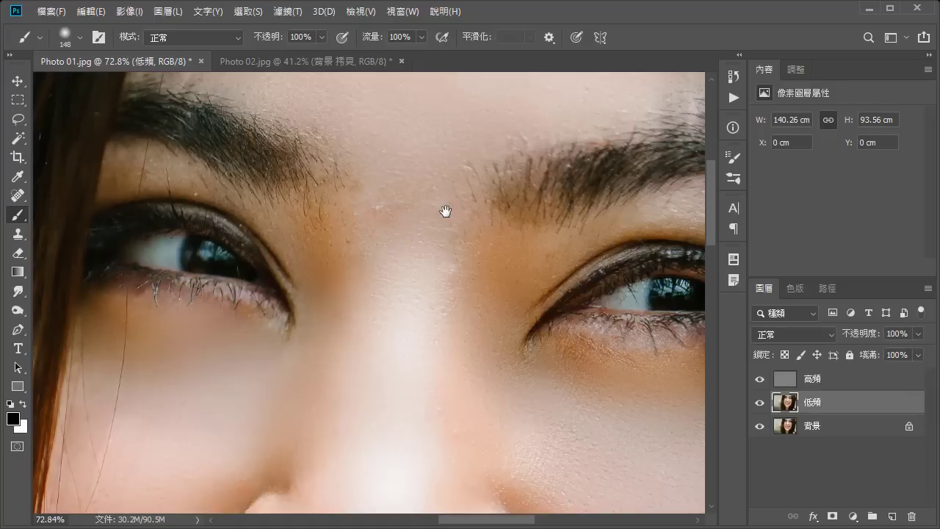
pyautogui.click(826, 382)
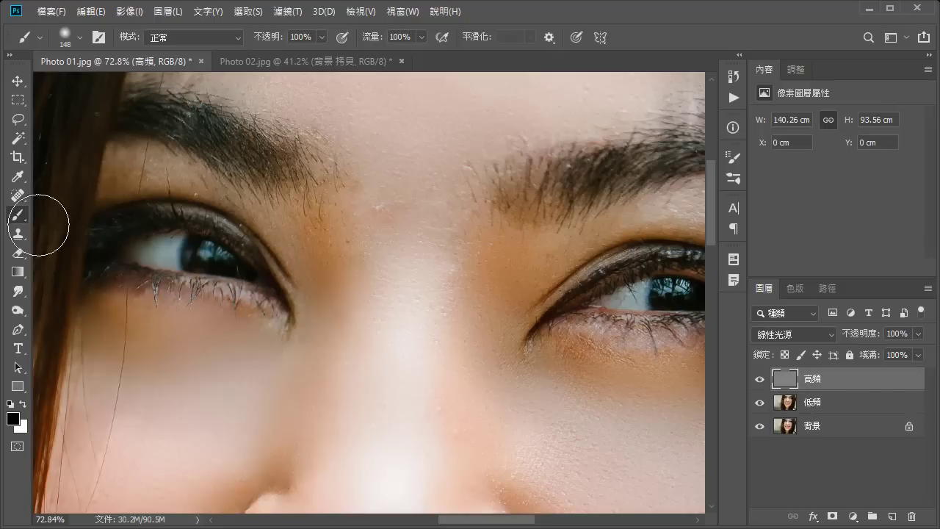
pyautogui.click(17, 196)
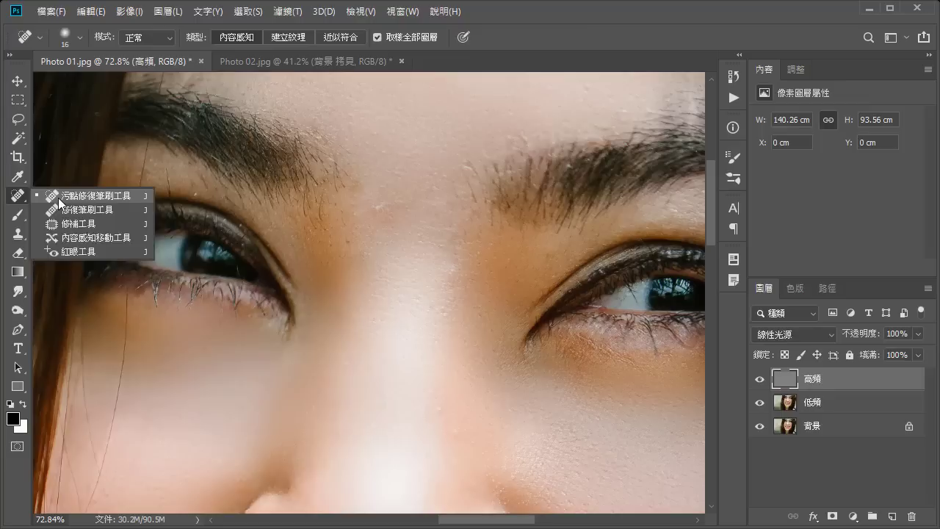
pyautogui.click(59, 199)
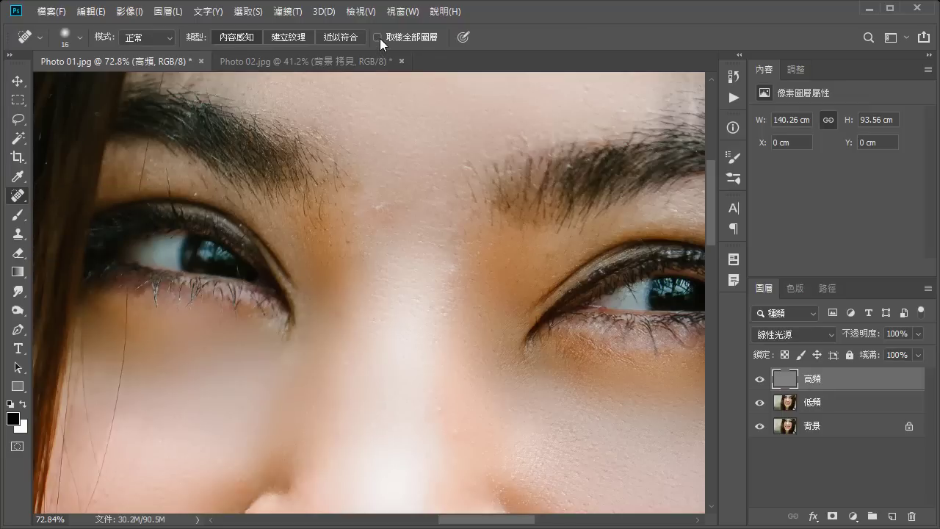
pyautogui.press(']')
pyautogui.press(']')
pyautogui.press(']')
pyautogui.click(376, 209)
pyautogui.hotkey('ctrl', '0')
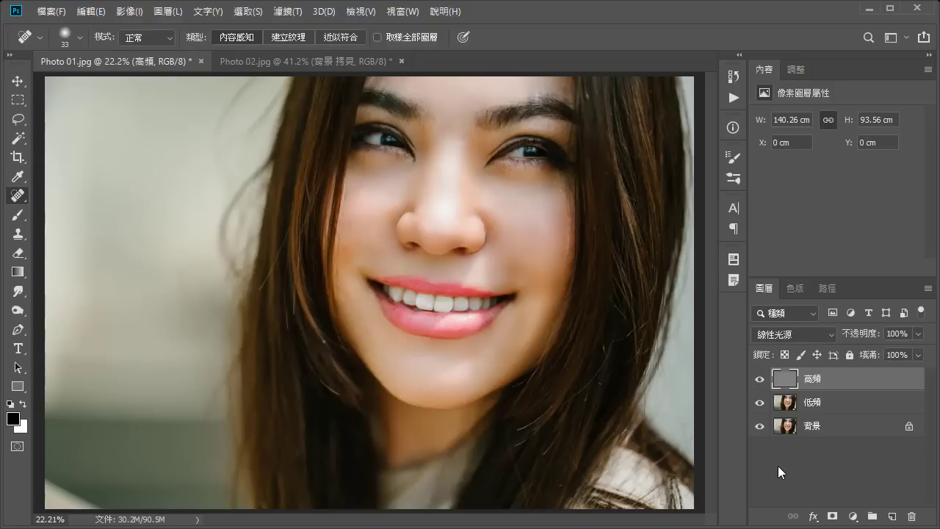
pyautogui.keyDown('alt'); pyautogui.click(760, 427); pyautogui.keyUp('alt')
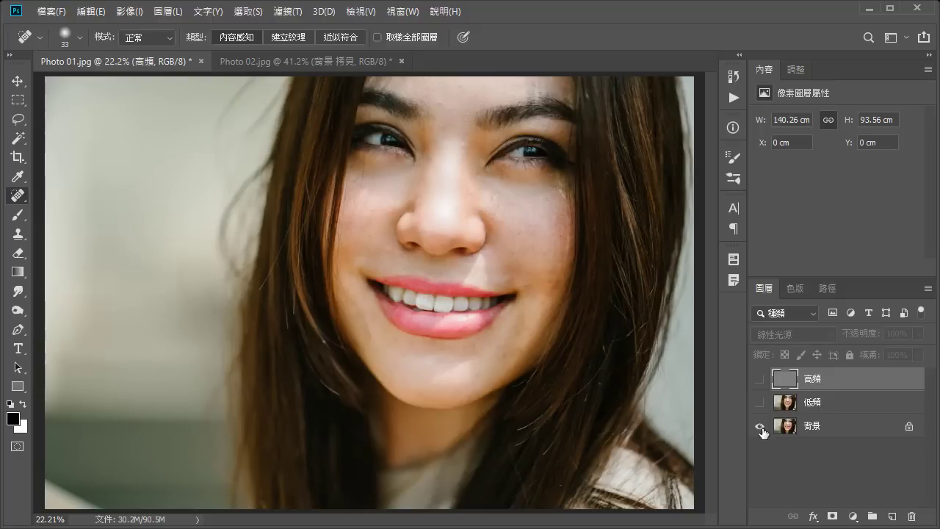
pyautogui.keyDown('alt'); pyautogui.click(760, 427); pyautogui.keyUp('alt')
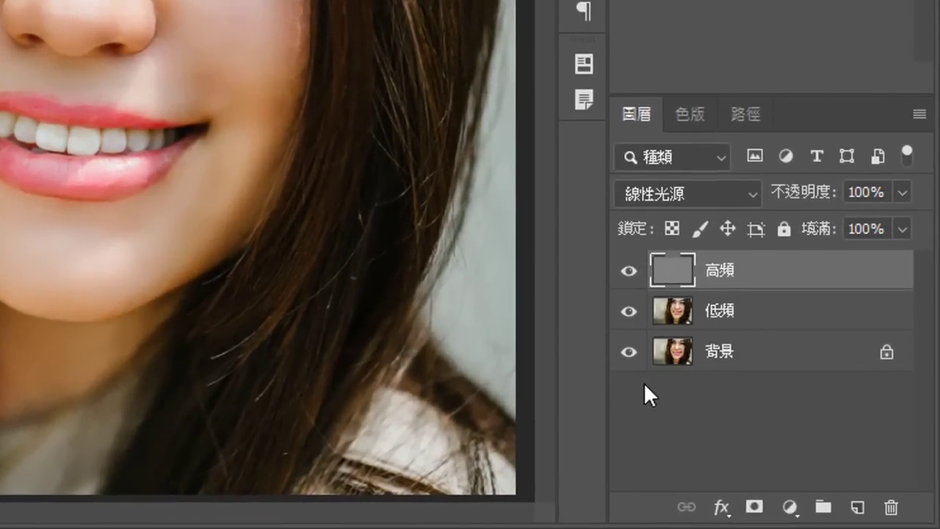
# Step: Stamp all visible layers into a new layer with Ctrl+Alt+Shift+E and name it 合併
pyautogui.hotkey('ctrl', 'shift', 'alt', 'e')
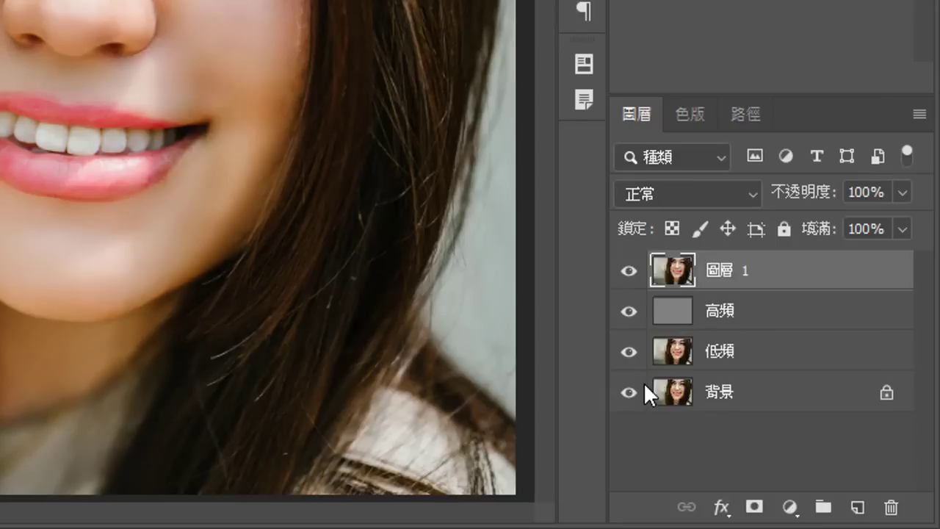
pyautogui.doubleClick(727, 272)
pyautogui.press('space')
pyautogui.press('Return')
# Step: Convert the 合併 layer to a smart object
pyautogui.rightClick(733, 279)
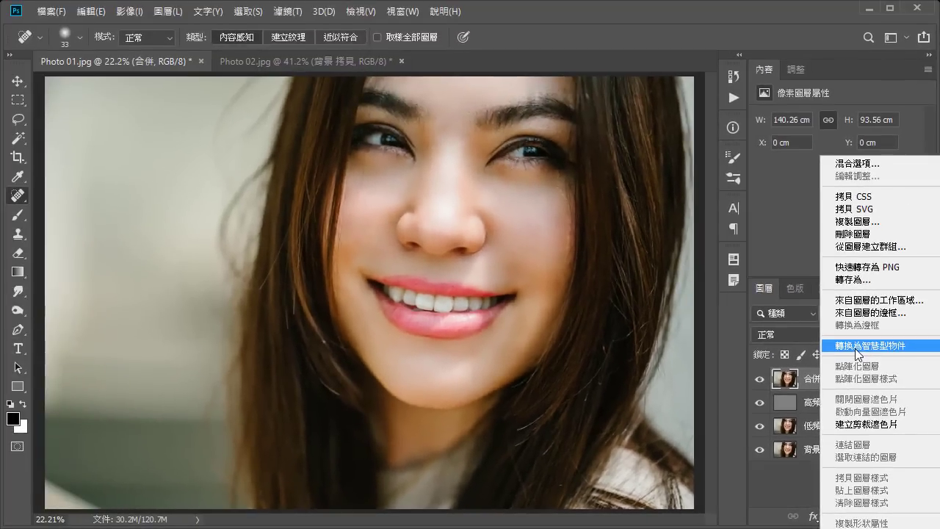
pyautogui.click(855, 346)
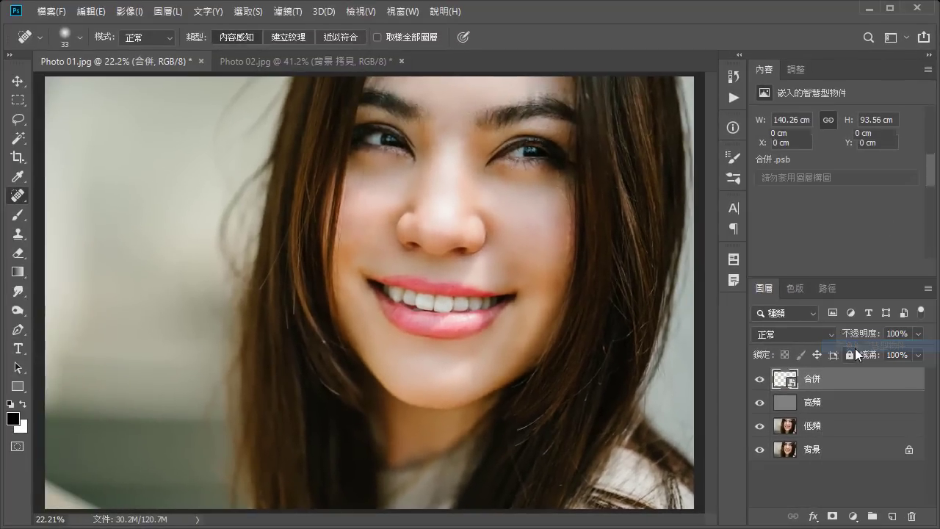
pyautogui.click(287, 12)
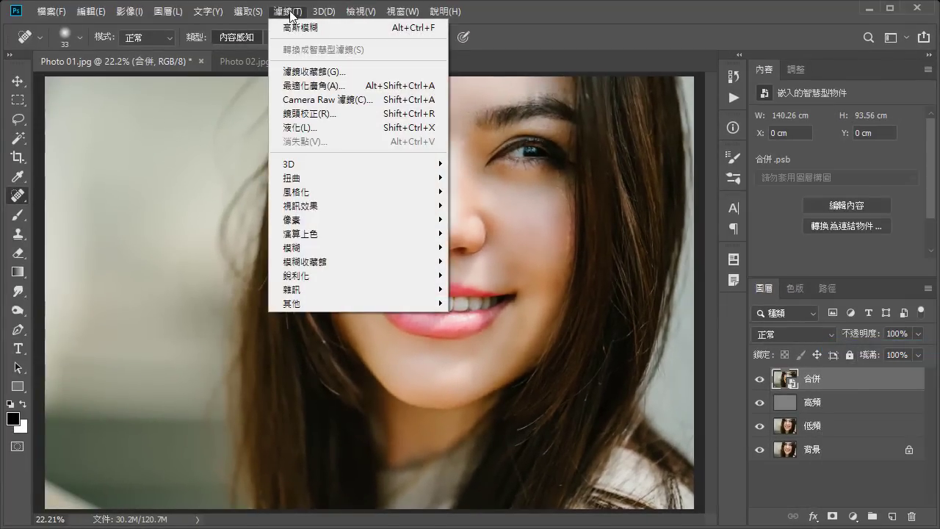
# Step: In Liquify, push the hair and jaw along the cheek with an enlarged Forward Warp brush
pyautogui.click(288, 128)
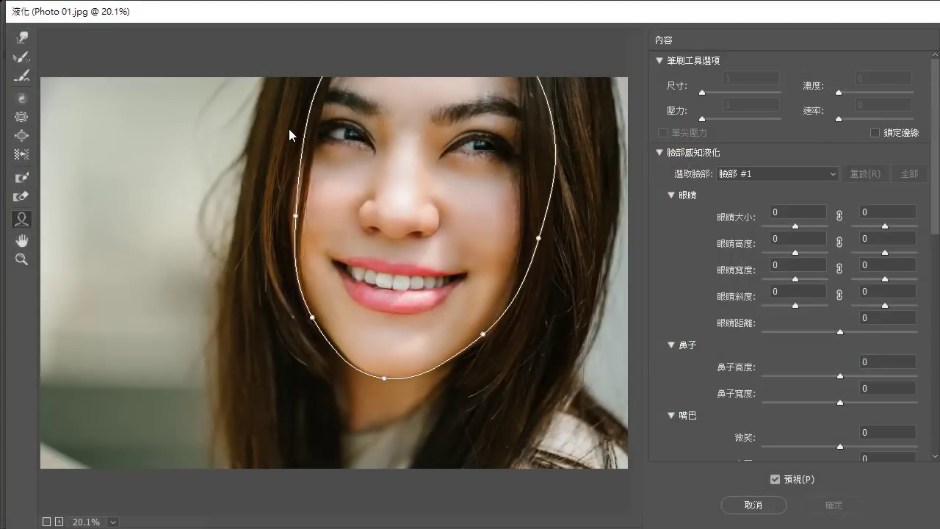
pyautogui.click(22, 37)
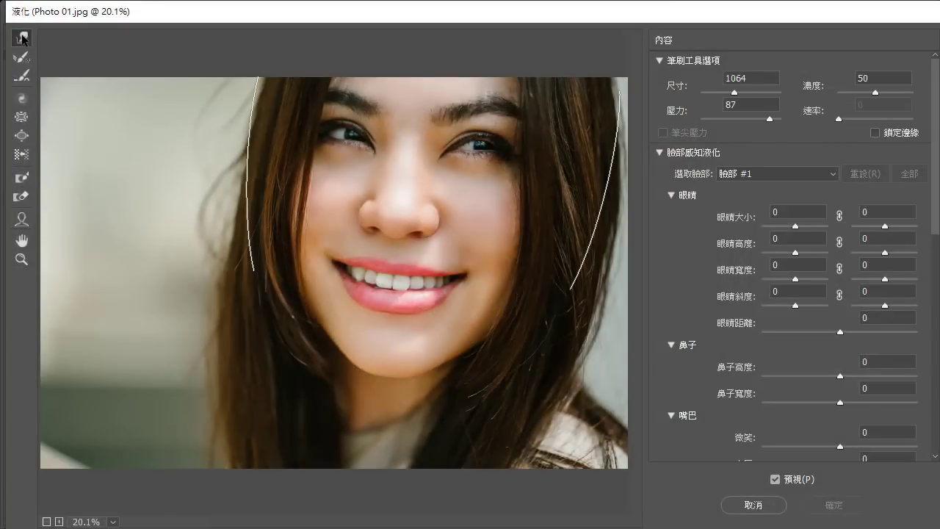
pyautogui.press(']')
pyautogui.moveTo(241, 210)
pyautogui.mouseDown()
pyautogui.moveTo(266, 227)
pyautogui.moveTo(323, 340)
pyautogui.mouseUp()
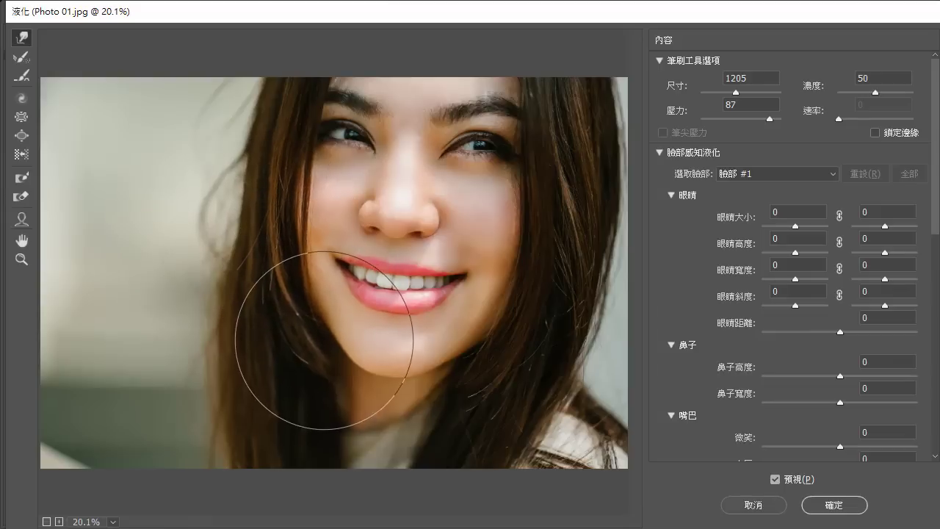
# Step: Slightly enlarge the viewer-right eye with the Bloat tool
pyautogui.click(22, 118)
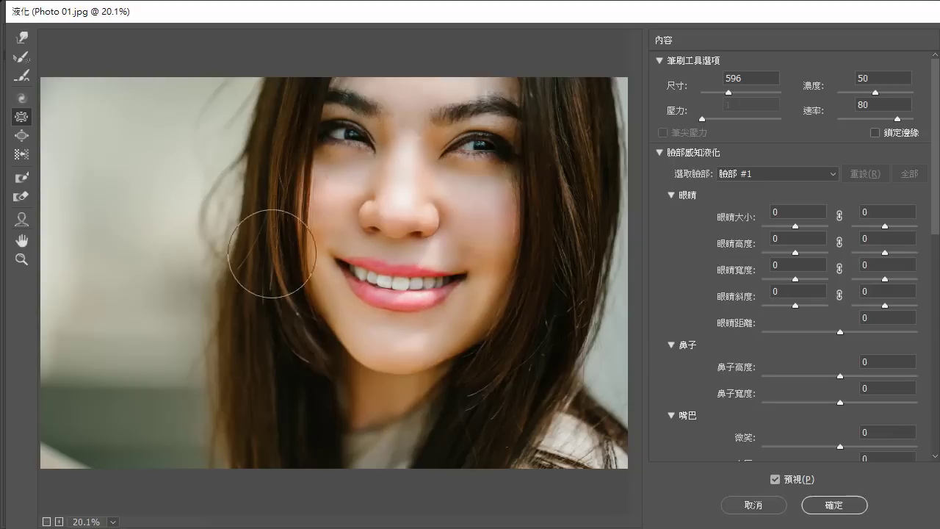
pyautogui.click(21, 135)
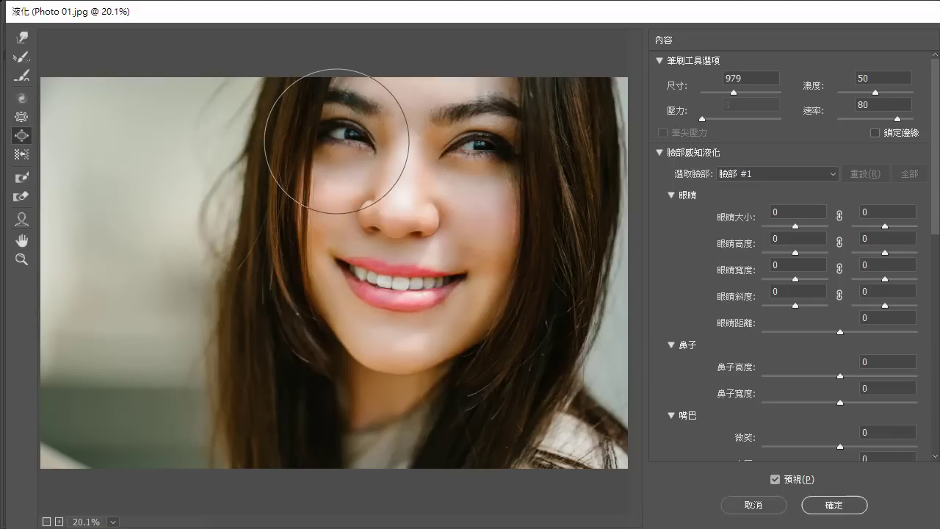
pyautogui.click(474, 148)
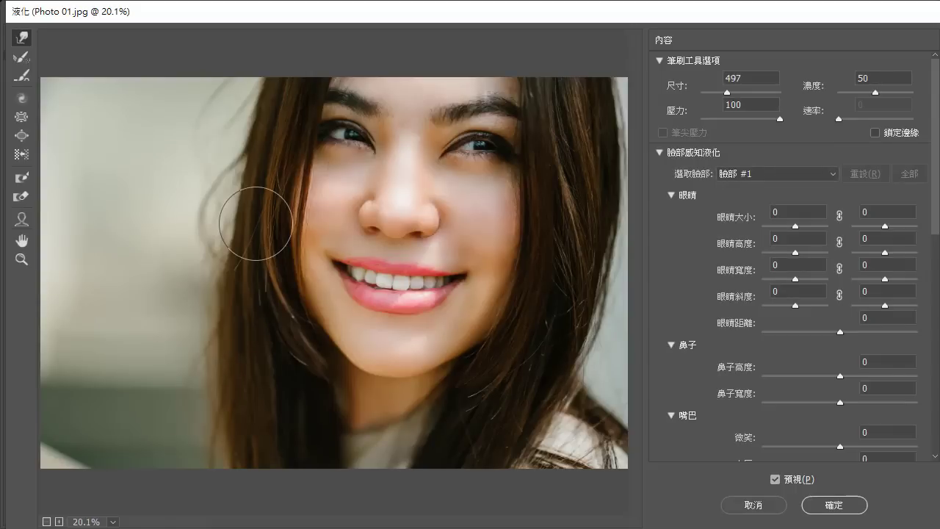
pyautogui.click(22, 177)
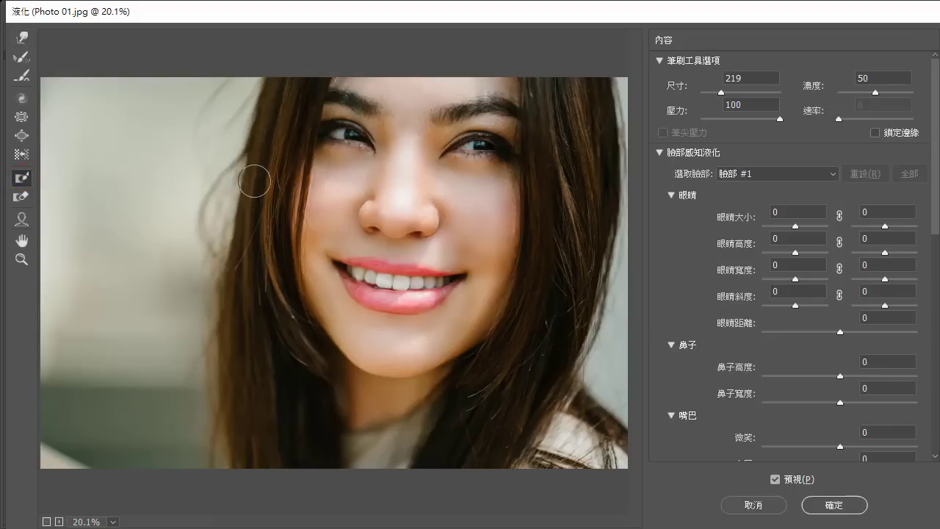
pyautogui.moveTo(268, 178)
pyautogui.mouseDown()
pyautogui.moveTo(283, 293)
pyautogui.moveTo(543, 176)
pyautogui.mouseUp()
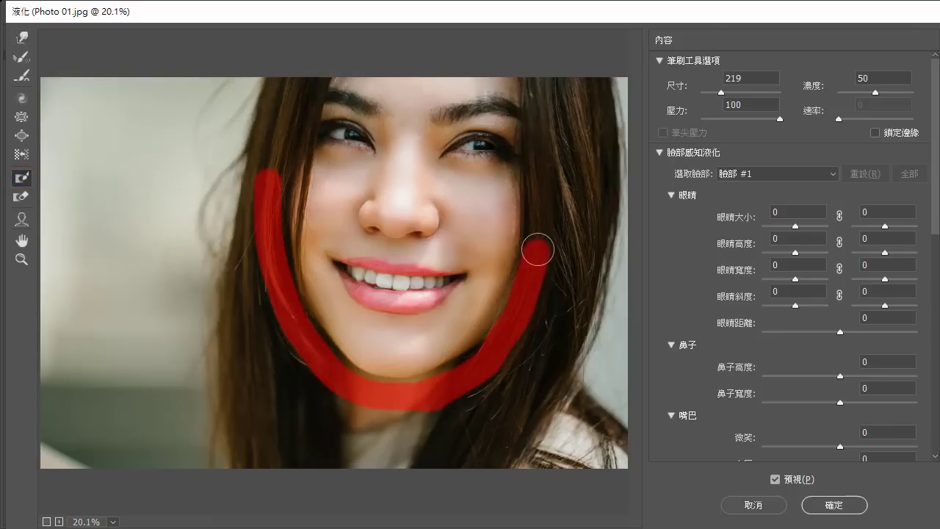
pyautogui.press(']')
pyautogui.press(']')
pyautogui.press(']')
pyautogui.moveTo(220, 169)
pyautogui.mouseDown()
pyautogui.moveTo(471, 407)
pyautogui.moveTo(571, 176)
pyautogui.mouseUp()
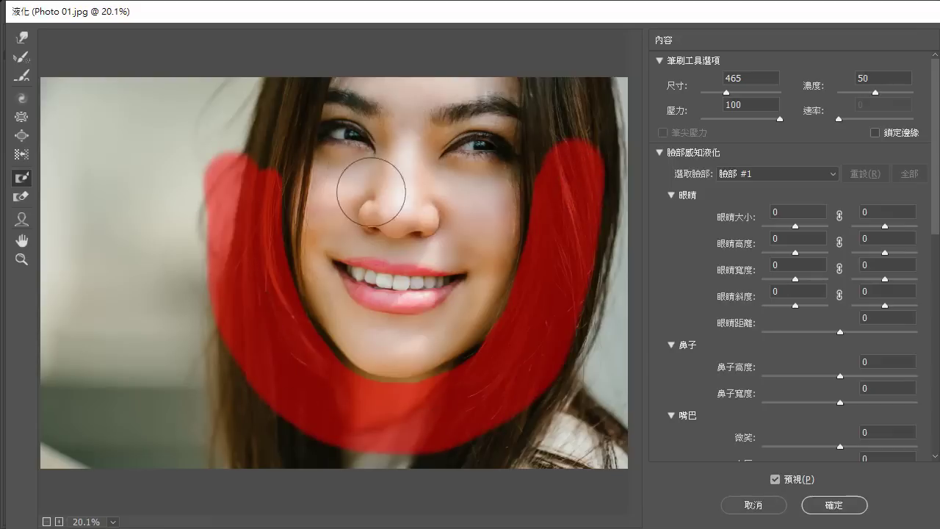
pyautogui.click(21, 36)
pyautogui.moveTo(265, 230); pyautogui.dragTo(308, 235)
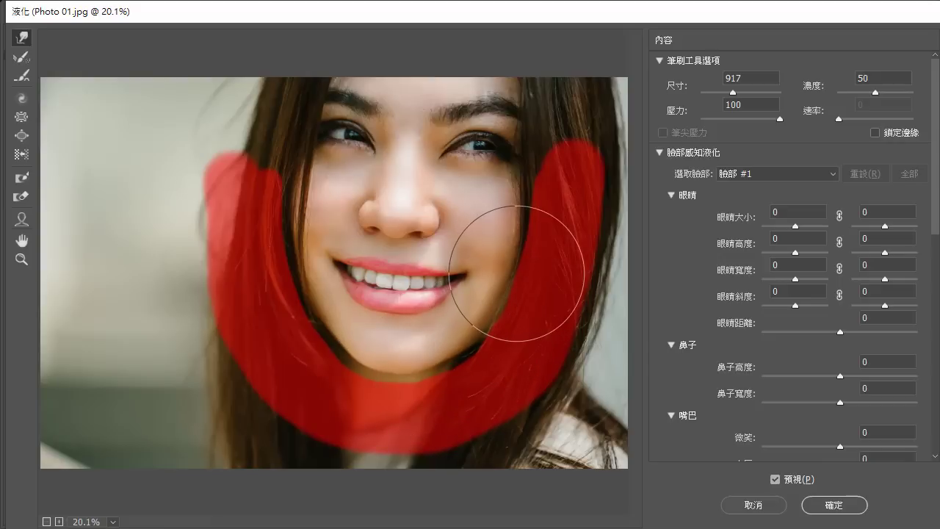
pyautogui.click(19, 200)
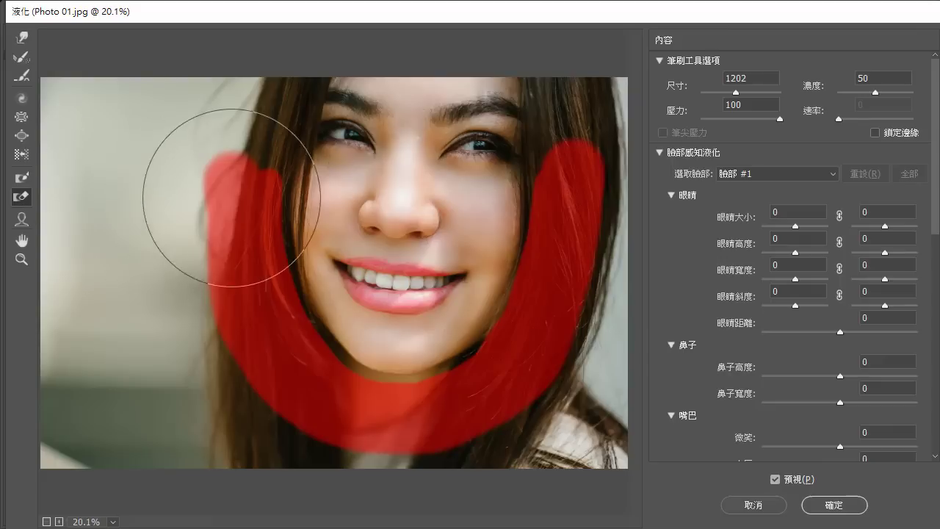
pyautogui.moveTo(235, 178)
pyautogui.mouseDown()
pyautogui.moveTo(315, 391)
pyautogui.moveTo(483, 325)
pyautogui.moveTo(524, 231)
pyautogui.moveTo(558, 202)
pyautogui.mouseUp()
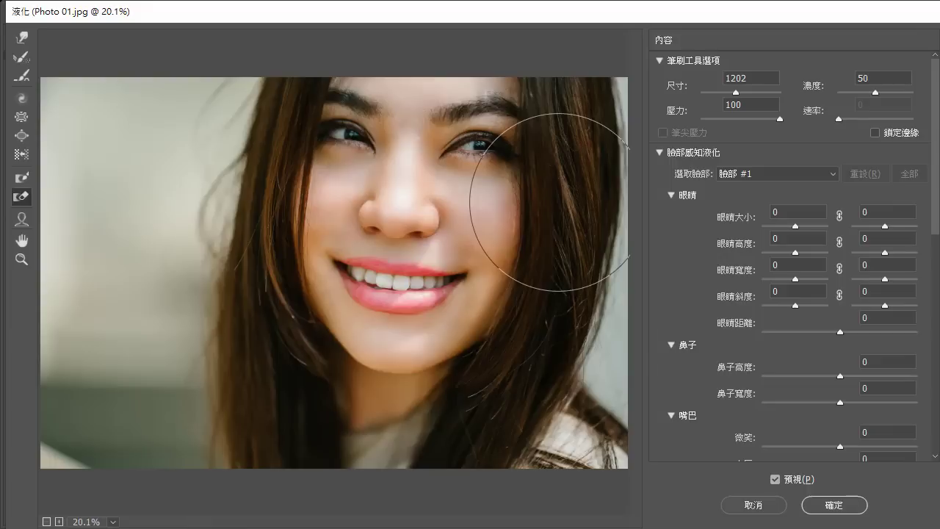
pyautogui.press('[')
pyautogui.press('[')
pyautogui.press('[')
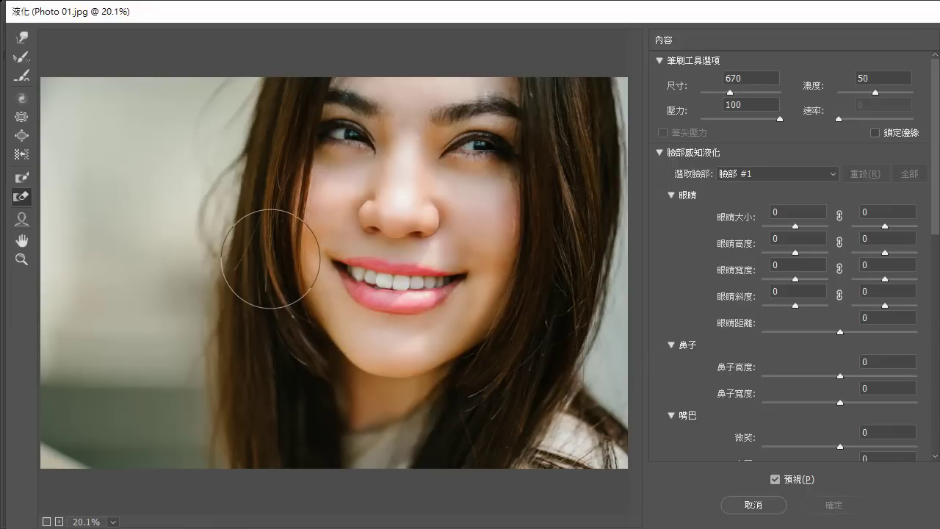
# Step: With the Face tool, reshape the chin, set nose height 23, and widen the eyes to 24 and 47
pyautogui.click(22, 219)
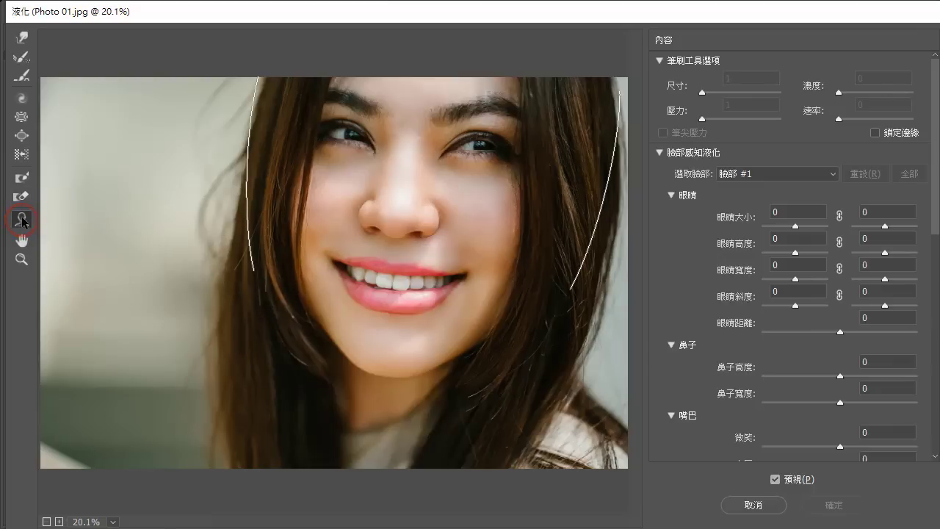
pyautogui.moveTo(378, 376); pyautogui.dragTo(380, 367)
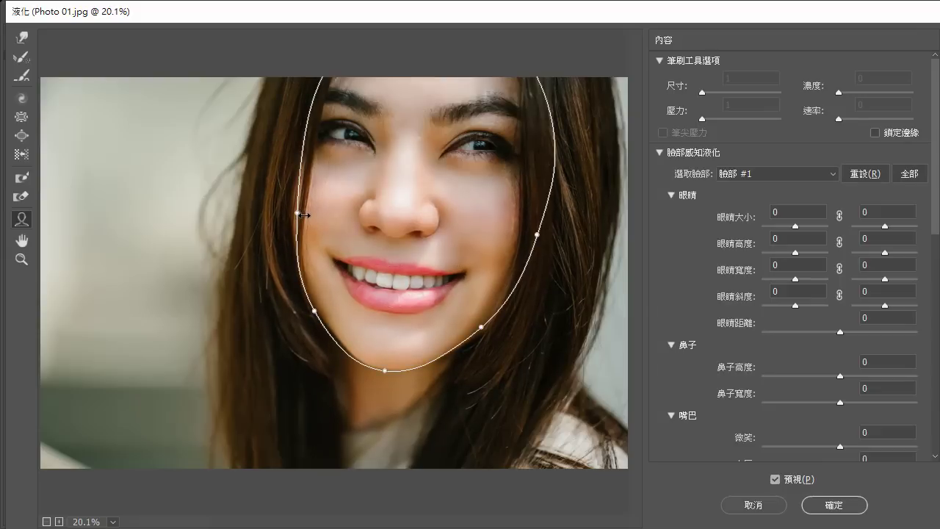
pyautogui.moveTo(395, 241); pyautogui.dragTo(395, 234)
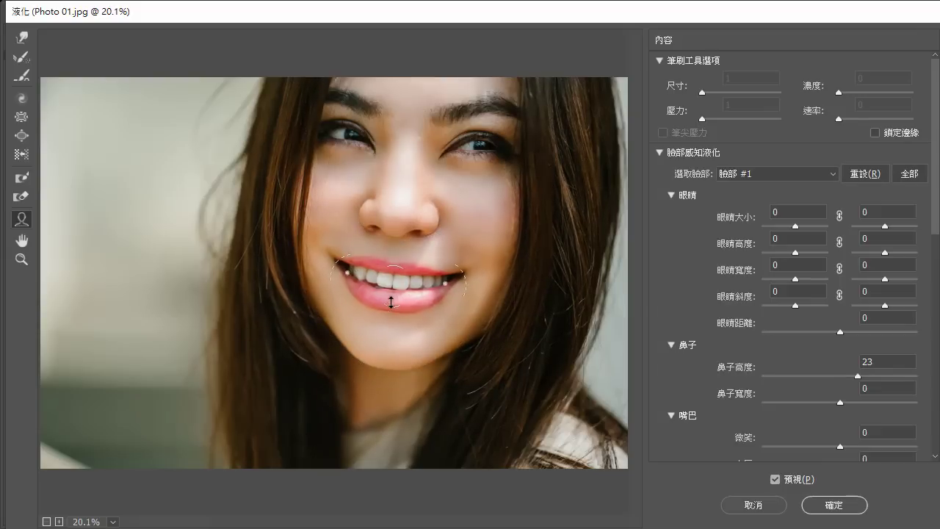
pyautogui.moveTo(323, 133); pyautogui.dragTo(312, 132)
pyautogui.moveTo(445, 147); pyautogui.dragTo(440, 146)
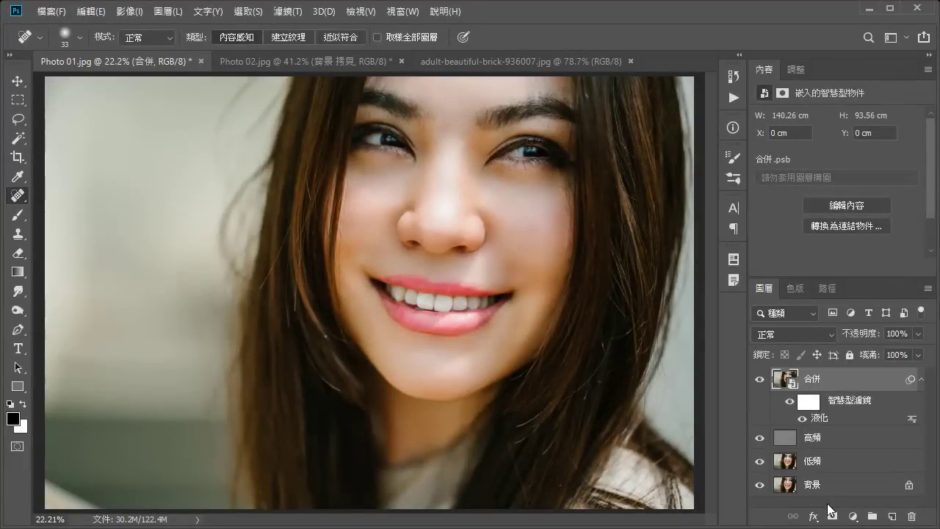
# Step: Compare the portrait with and without the Liquify face reshaping
pyautogui.click(761, 379)
pyautogui.doubleClick(819, 424)
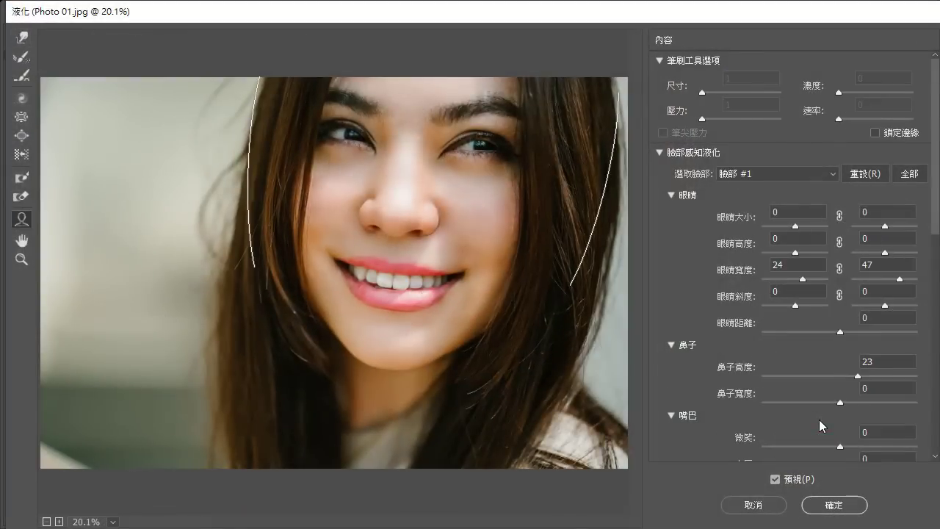